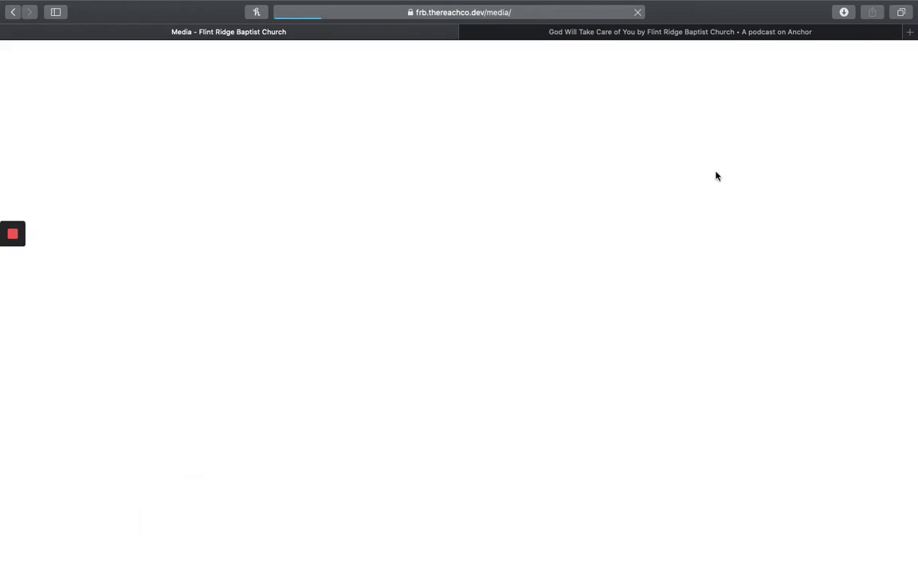
Review the Sunday Worship Sermons and Tuesday Bible Study sections on the Media Archives page
scroll(410, 219, down, 5)
scroll(408, 227, up, 5)
scroll(409, 227, down, 5)
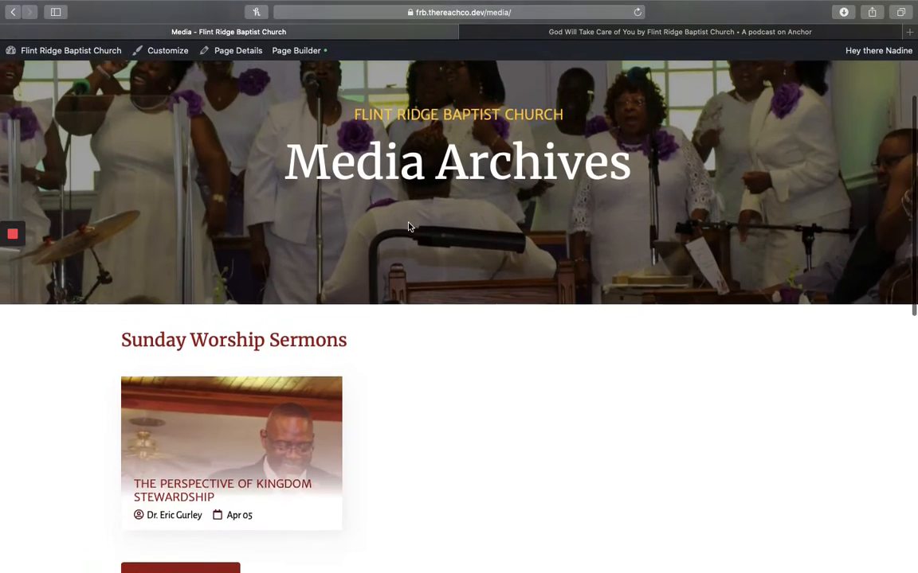
scroll(382, 190, down, 2)
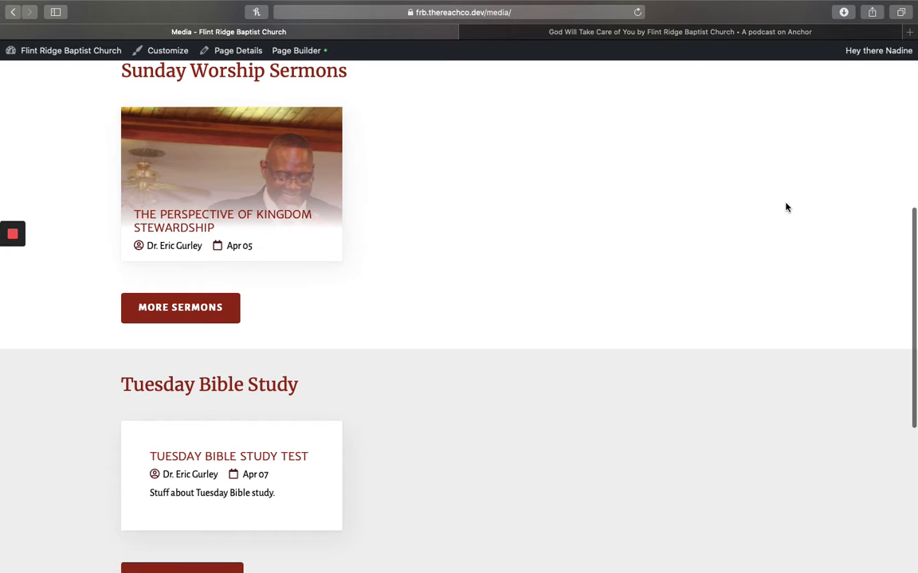
scroll(554, 167, up, 2)
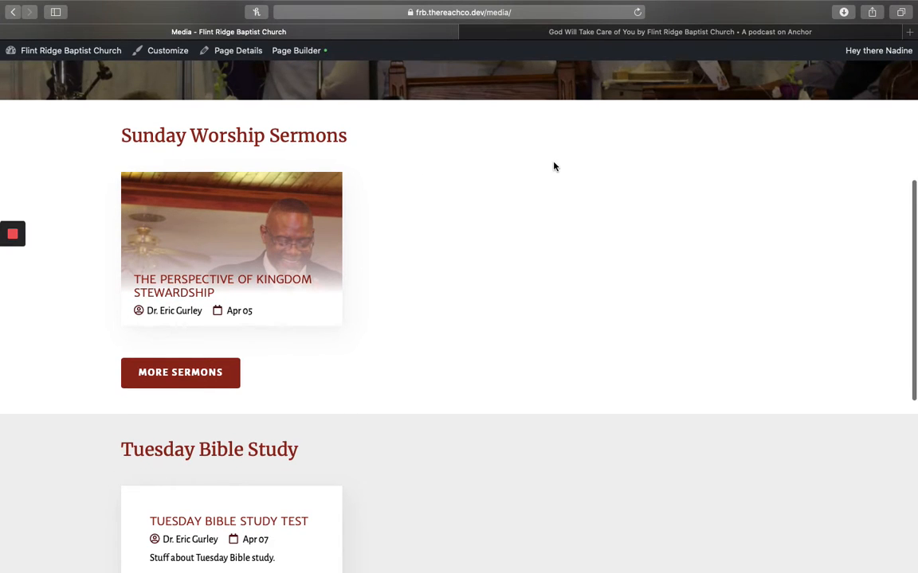
scroll(554, 166, down, 2)
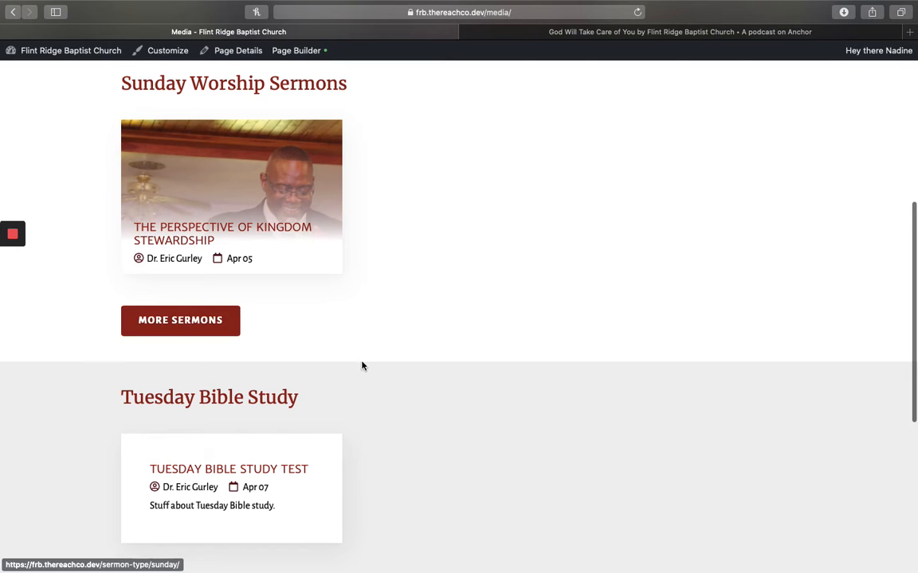
scroll(328, 330, down, 5)
scroll(323, 274, up, 2)
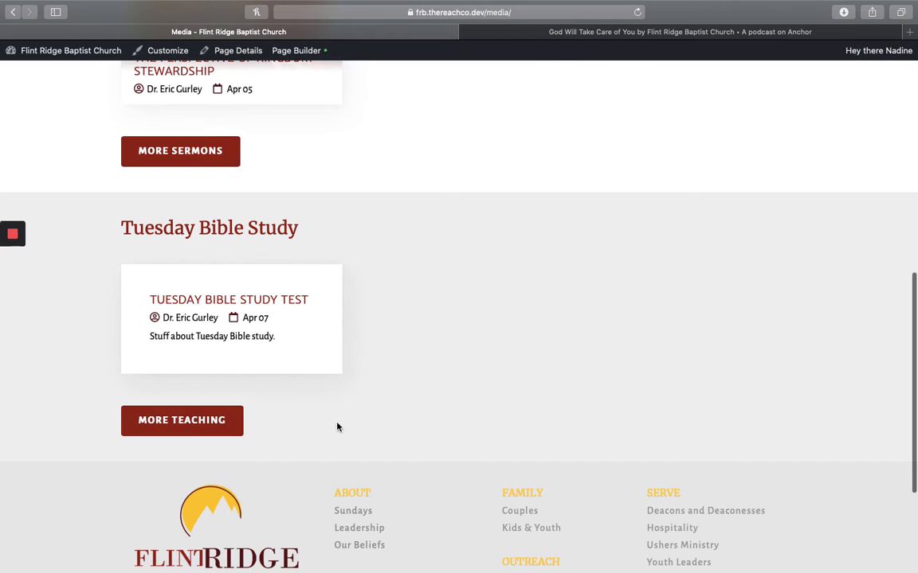
scroll(412, 327, up, 4)
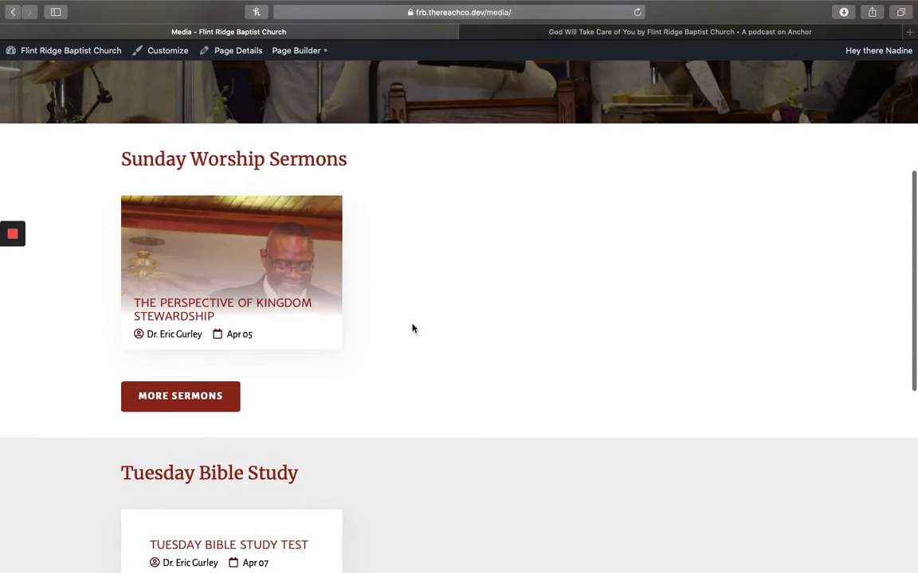
Open the sermon The Perspective of Kingdom Stewardship and examine its audio player, speaker, date, sharing options and description
click(279, 208)
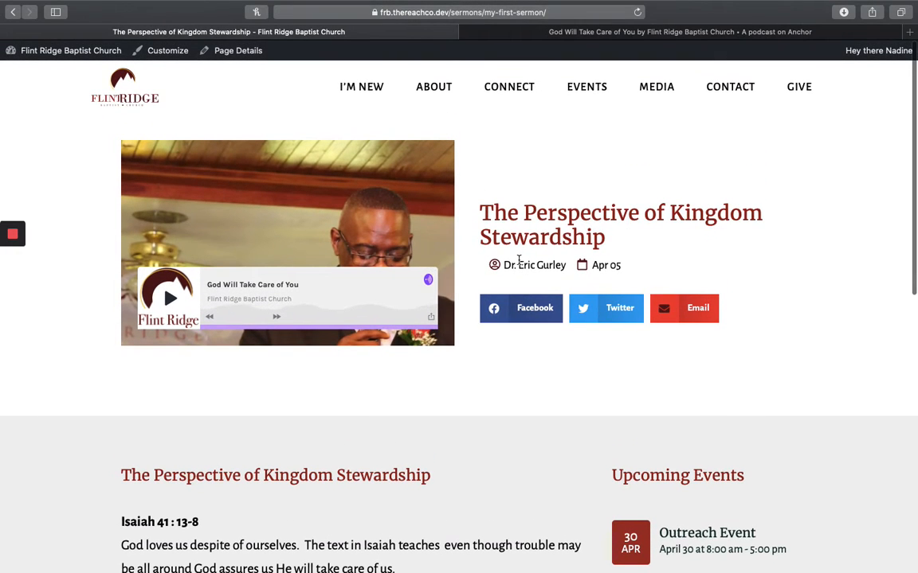
triple_click(553, 266)
drag(631, 256, 584, 263)
click(661, 241)
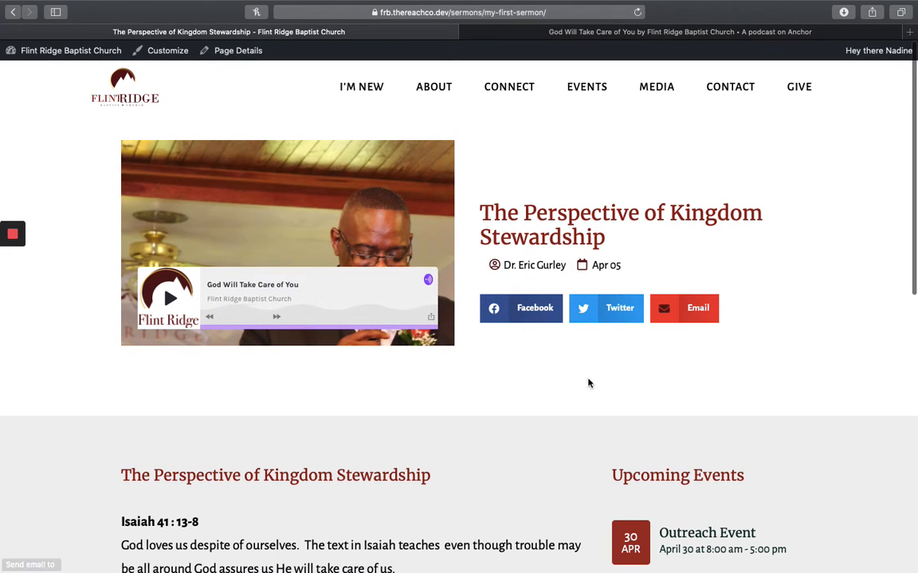
scroll(555, 400, down, 3)
scroll(555, 400, down, 3)
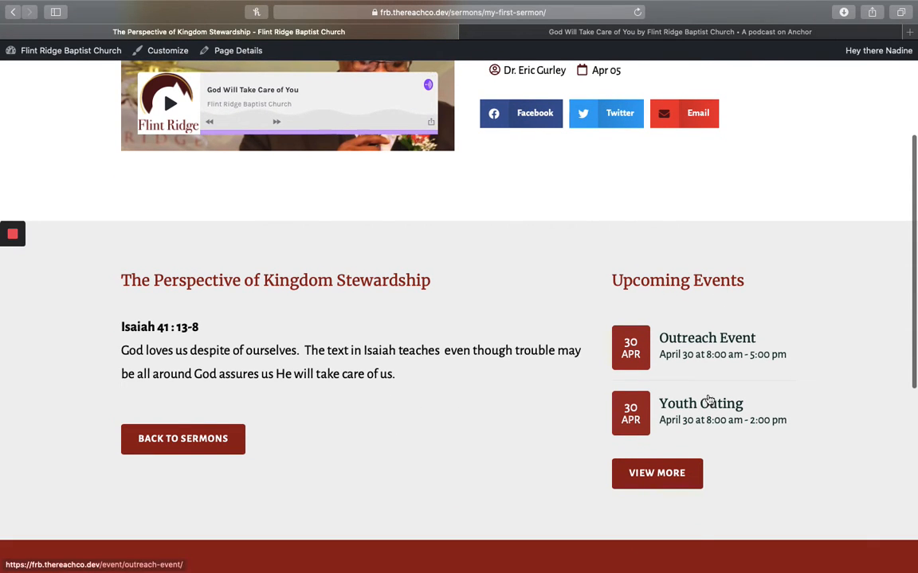
scroll(516, 279, up, 5)
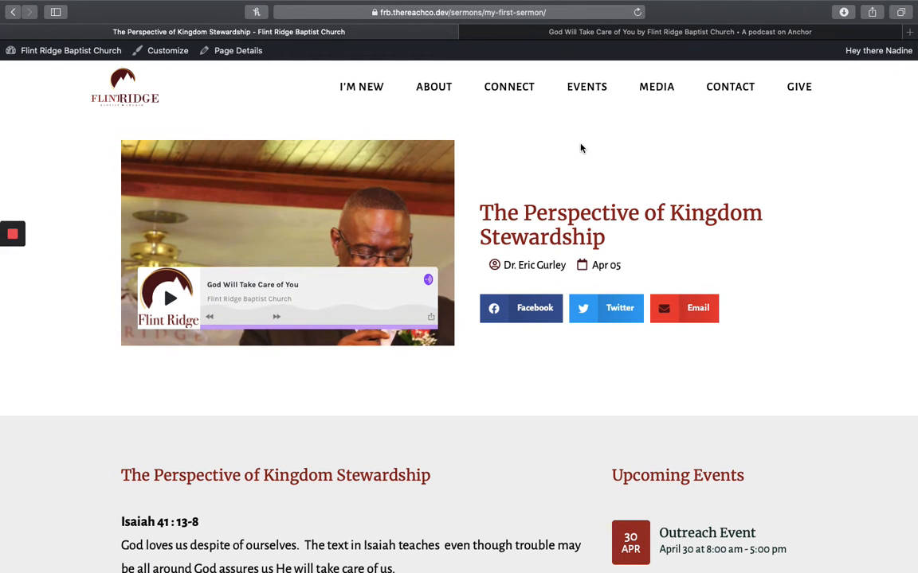
Open the sermon The Perspective of Kingdom Stewardship for editing from the site's admin sermon list
click(38, 50)
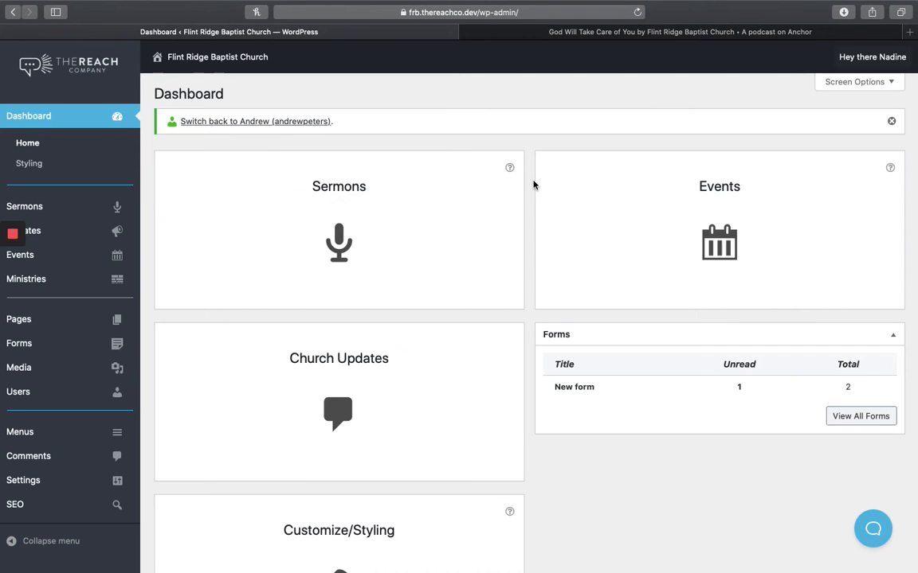
click(37, 206)
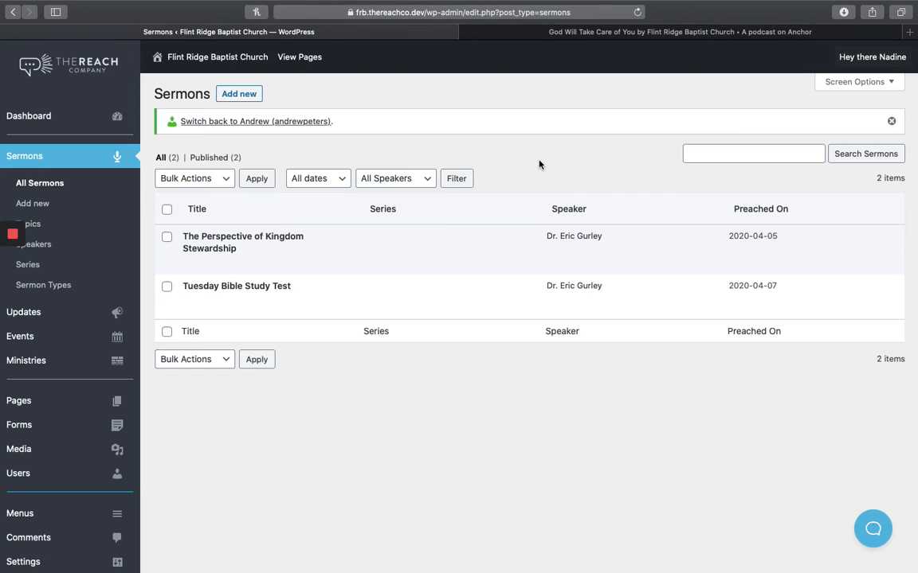
scroll(538, 165, down, 2)
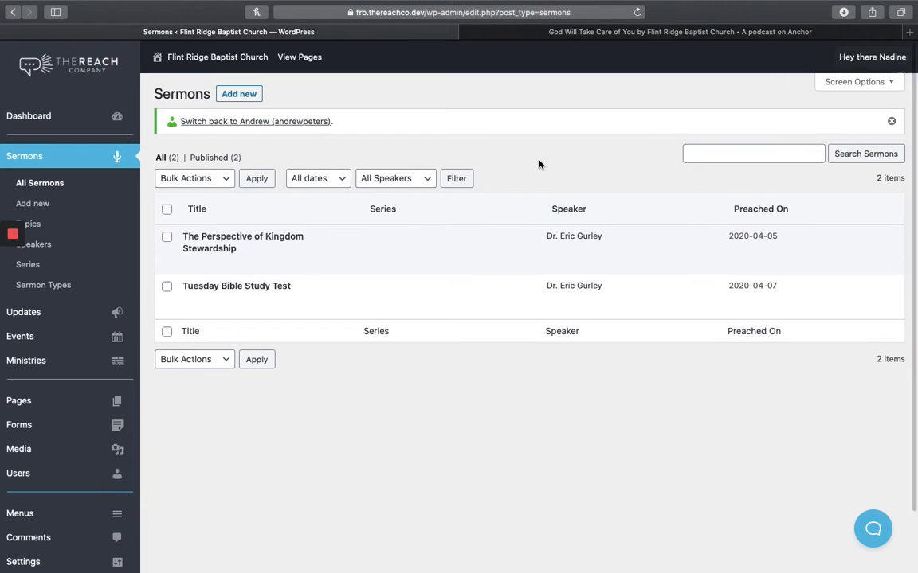
click(539, 161)
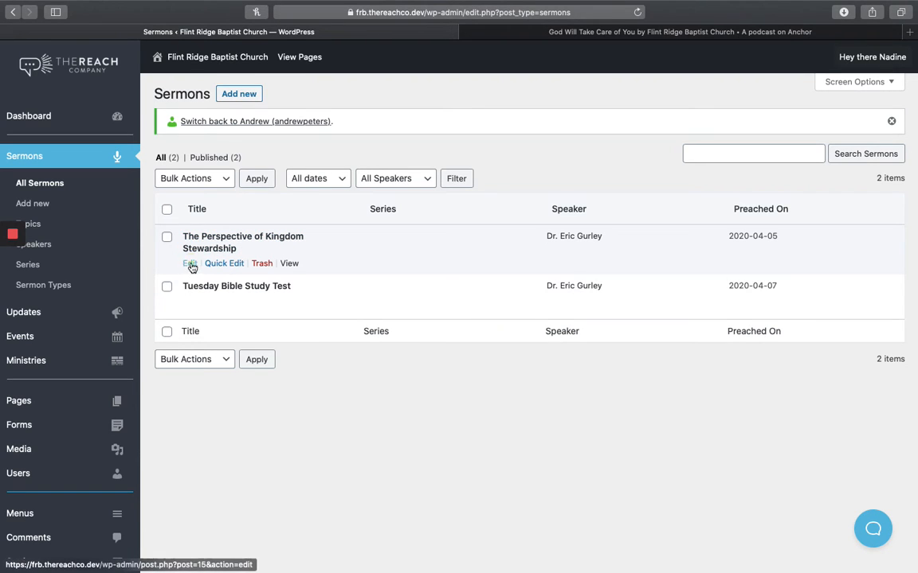
click(190, 263)
click(542, 32)
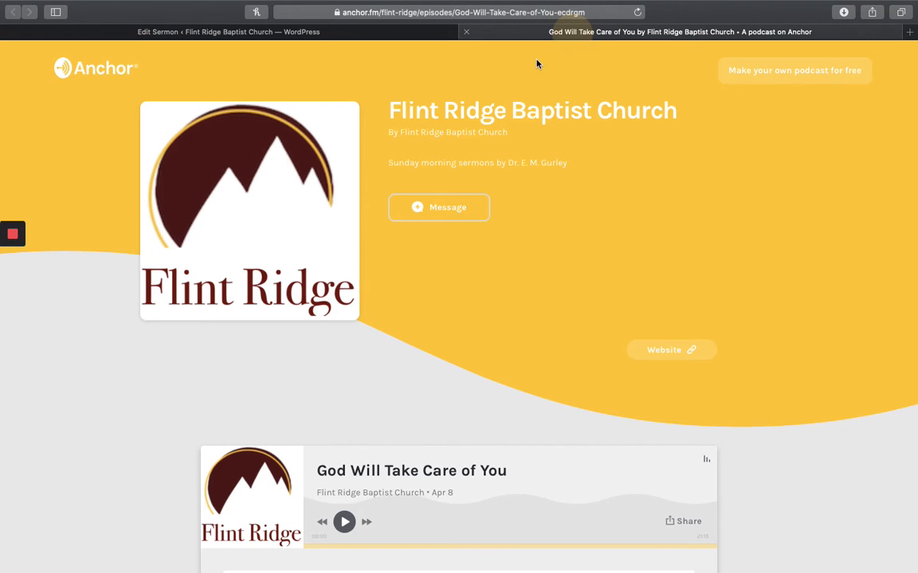
click(296, 34)
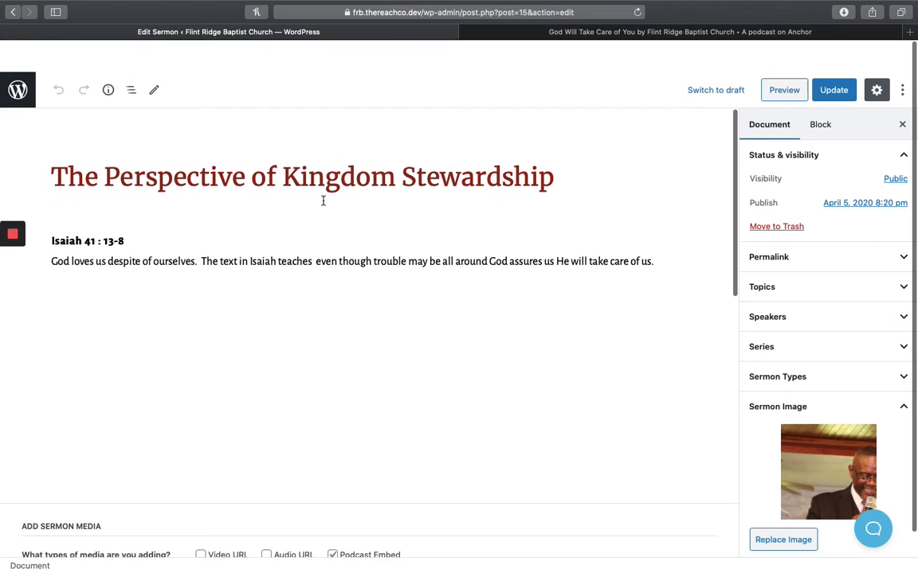
Examine the sermon's title, scripture reference and description paragraph in the editor
scroll(262, 227, down, 1)
scroll(262, 227, up, 1)
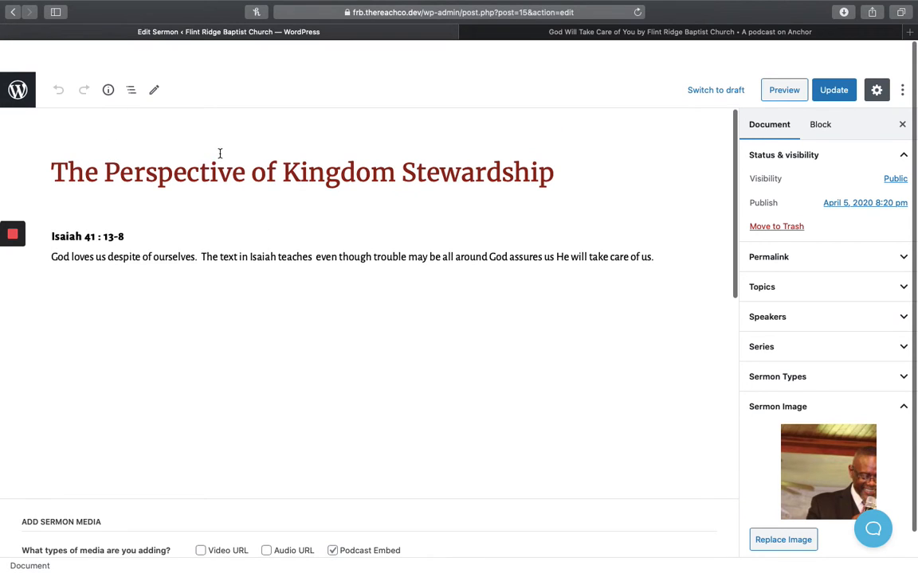
click(237, 152)
triple_click(314, 172)
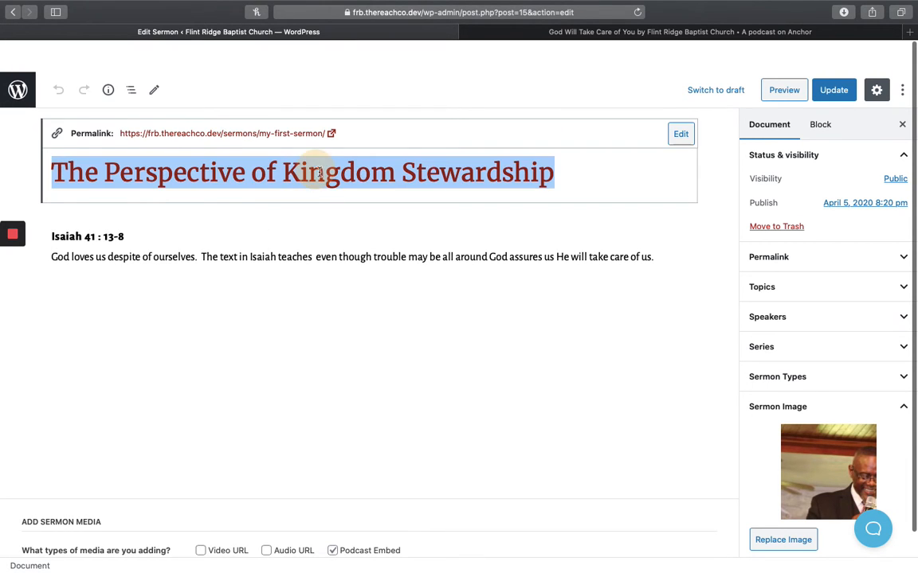
click(352, 226)
scroll(326, 279, down, 2)
click(173, 210)
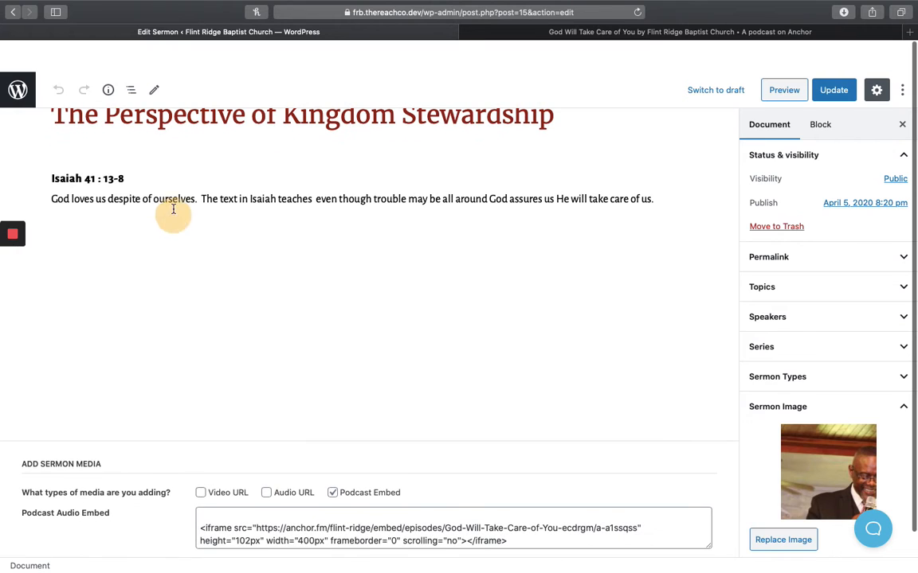
triple_click(144, 175)
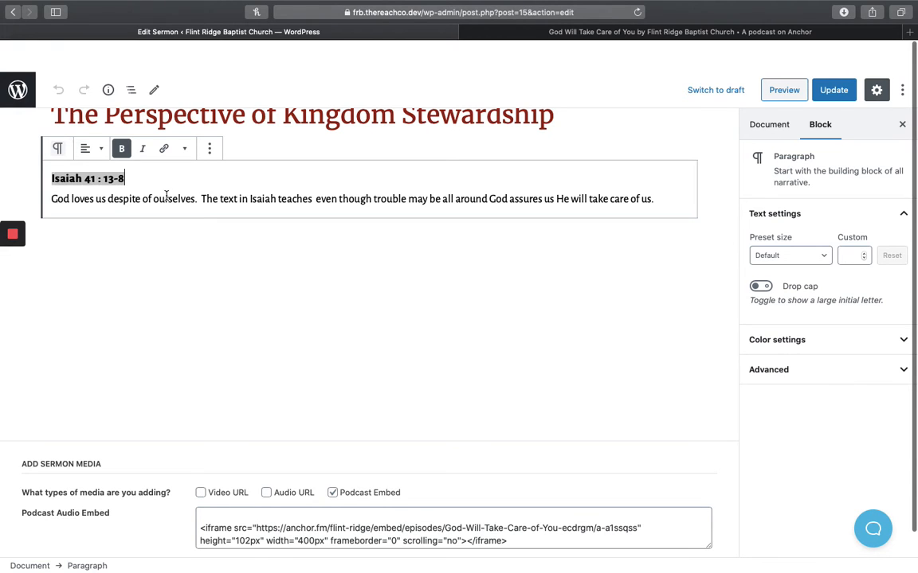
click(135, 183)
click(151, 201)
click(278, 196)
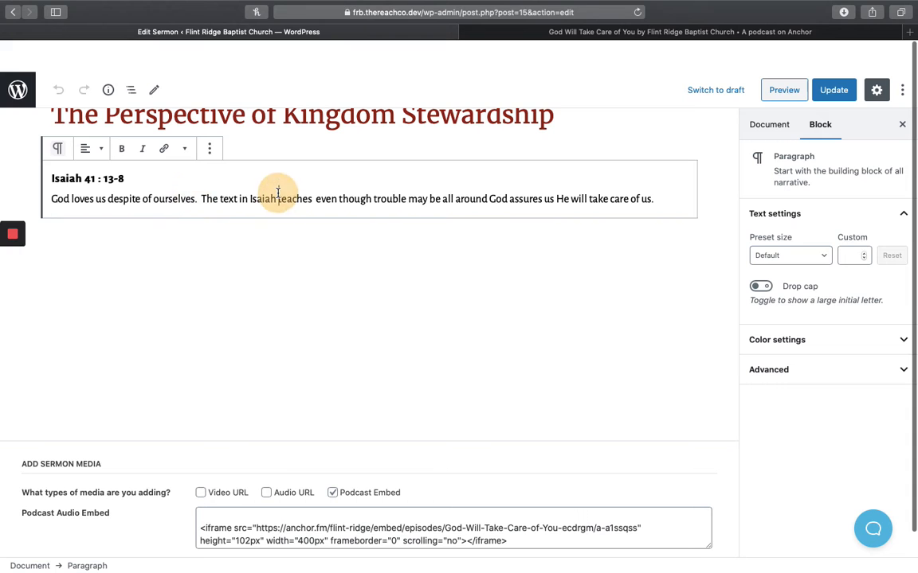
click(439, 199)
Hide the settings sidebar of the sermon editor
click(875, 88)
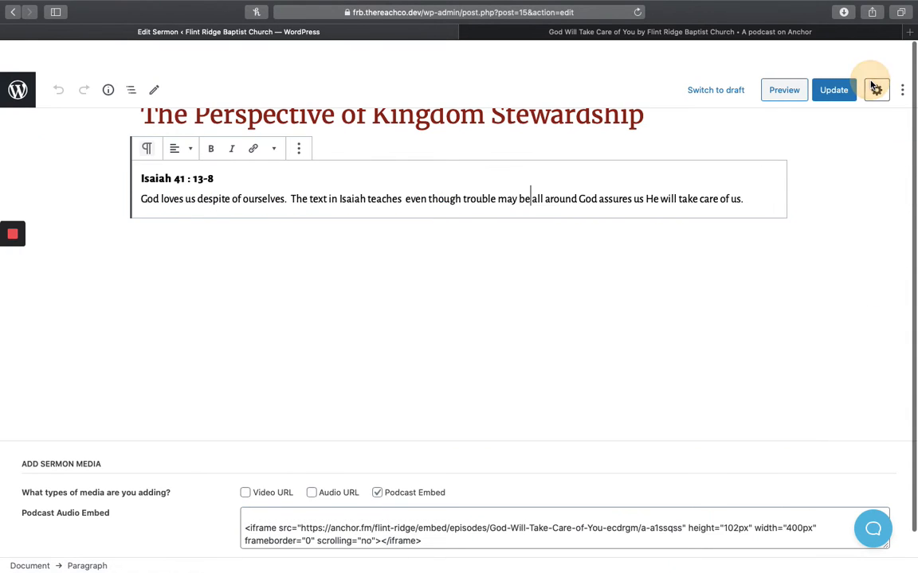
click(876, 89)
click(875, 89)
Remove the blank line before the iframe code in the sermon's Podcast Audio Embed field
scroll(571, 325, down, 2)
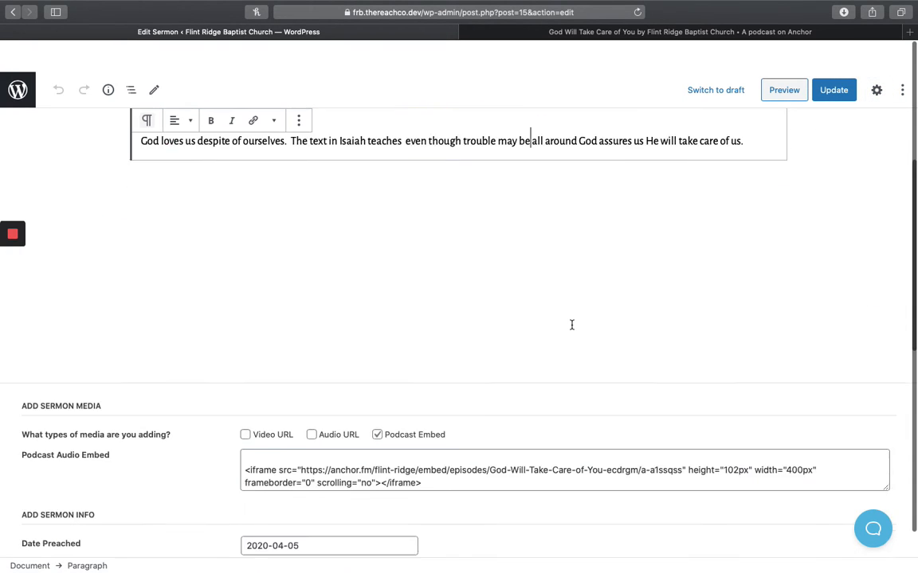
scroll(571, 325, up, 2)
scroll(571, 325, down, 10)
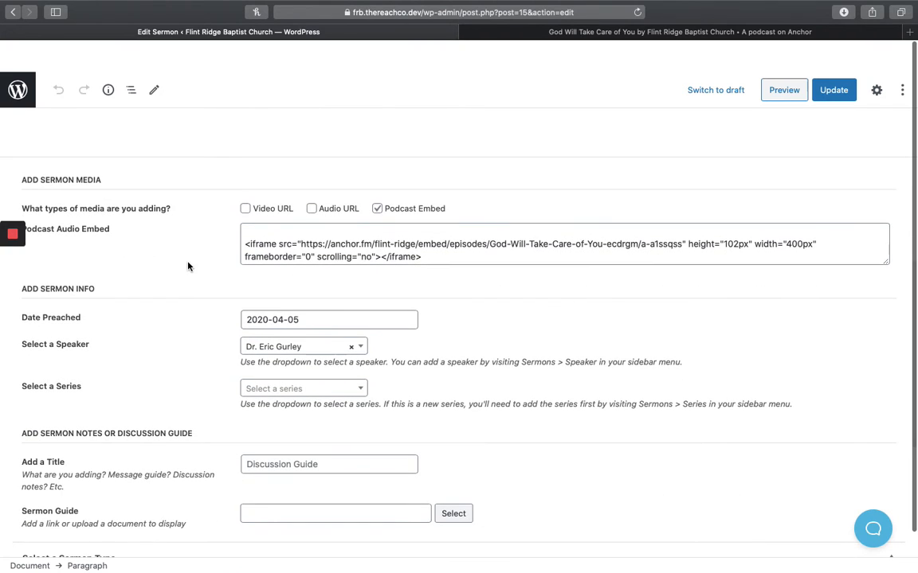
scroll(188, 266, up, 1)
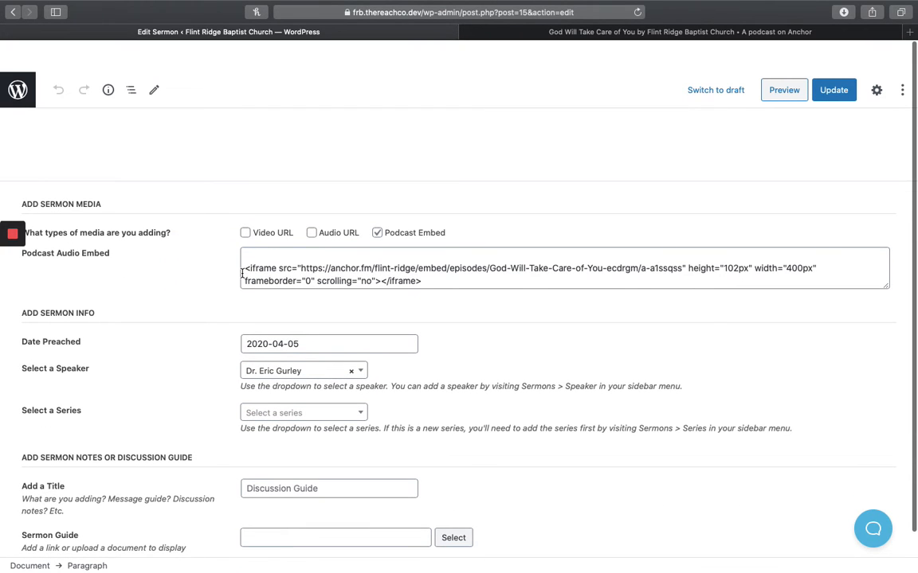
click(242, 273)
key(BackSpace)
click(188, 276)
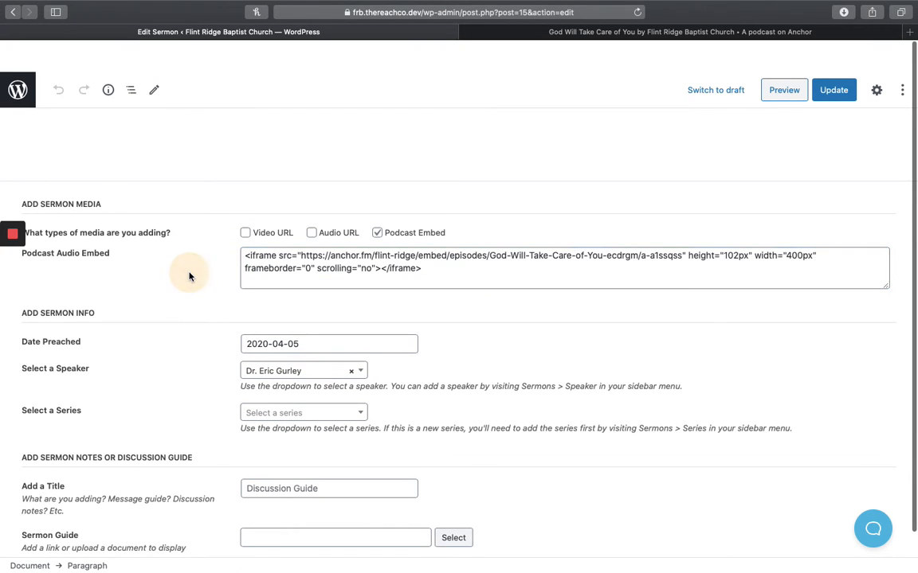
scroll(136, 237, down, 1)
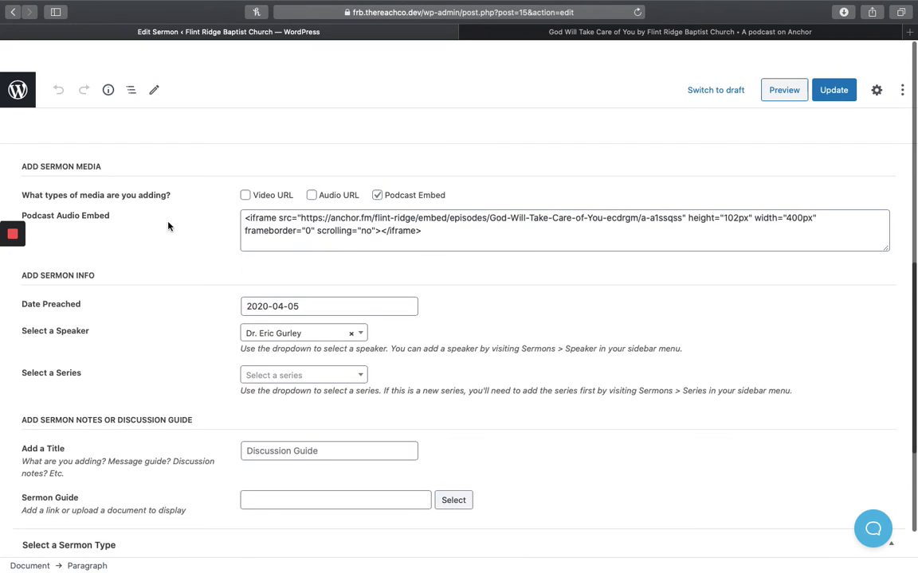
click(248, 196)
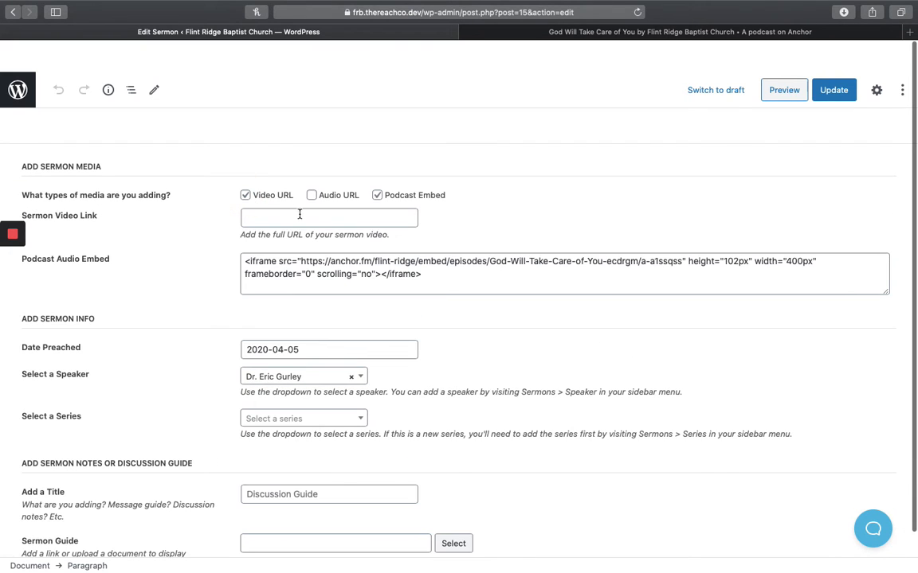
click(274, 216)
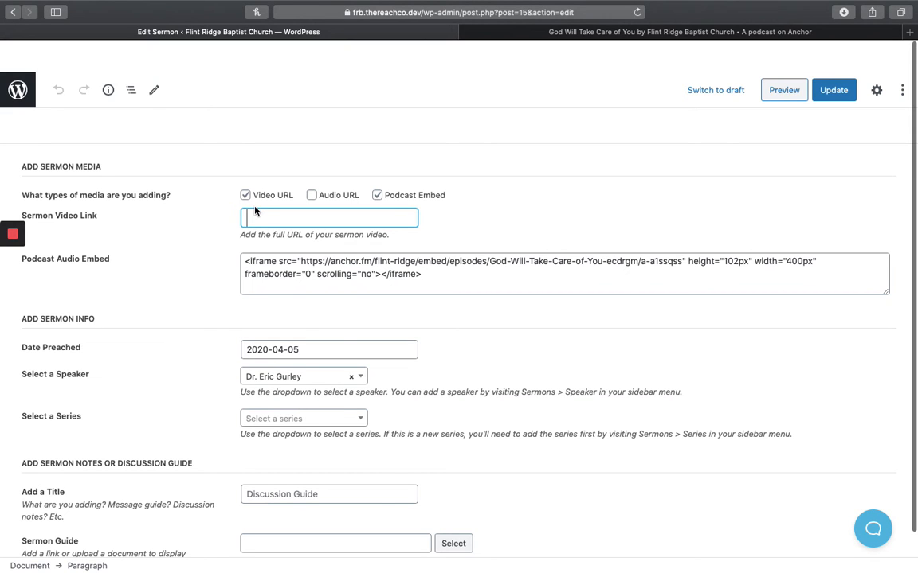
click(407, 12)
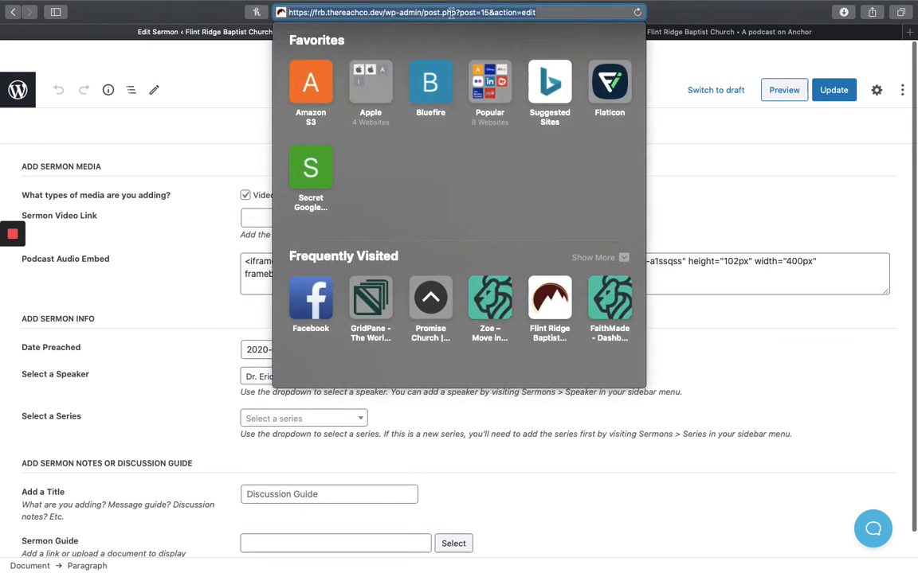
click(208, 227)
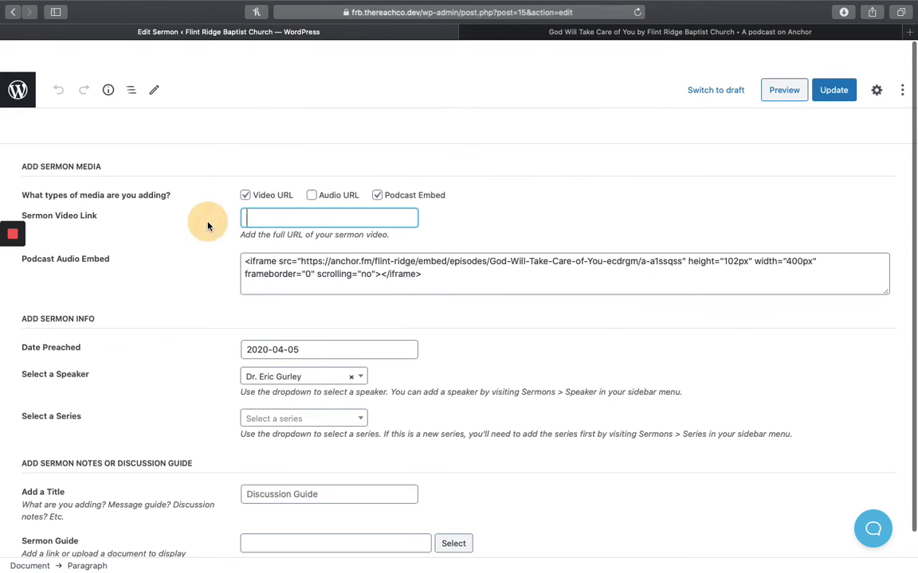
click(245, 196)
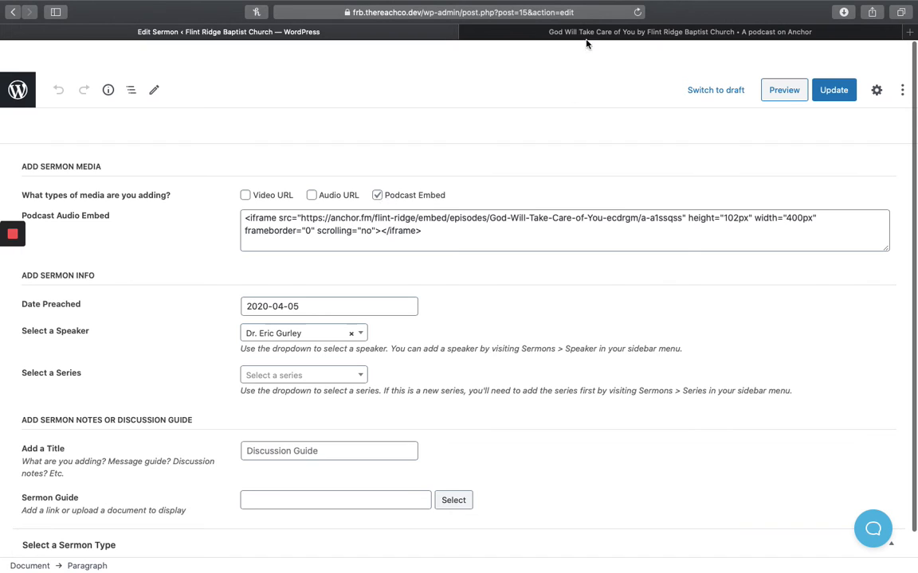
Find and select the iframe embed code in the share options of the Anchor episode God Will Take Care of You
drag(439, 238, 232, 196)
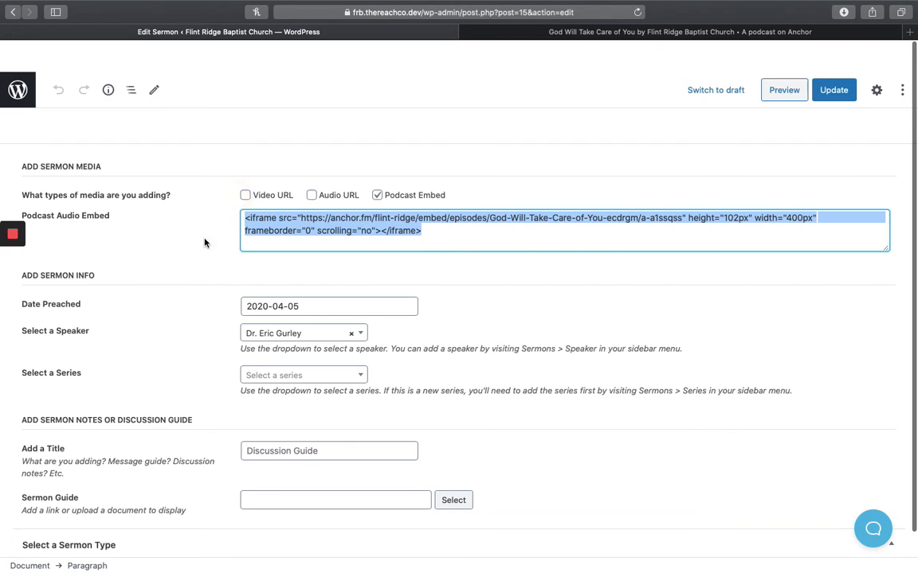
click(489, 35)
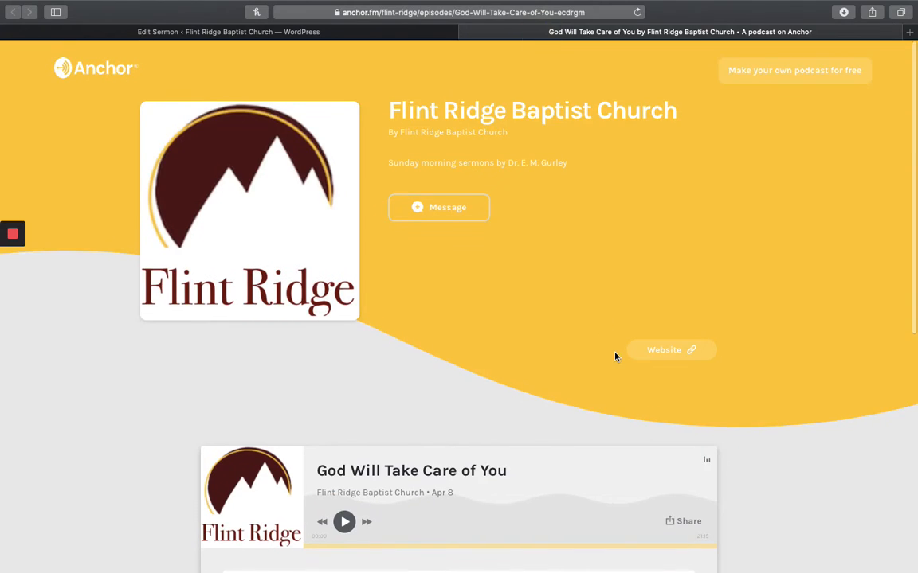
scroll(446, 318, down, 3)
click(378, 322)
scroll(455, 314, down, 3)
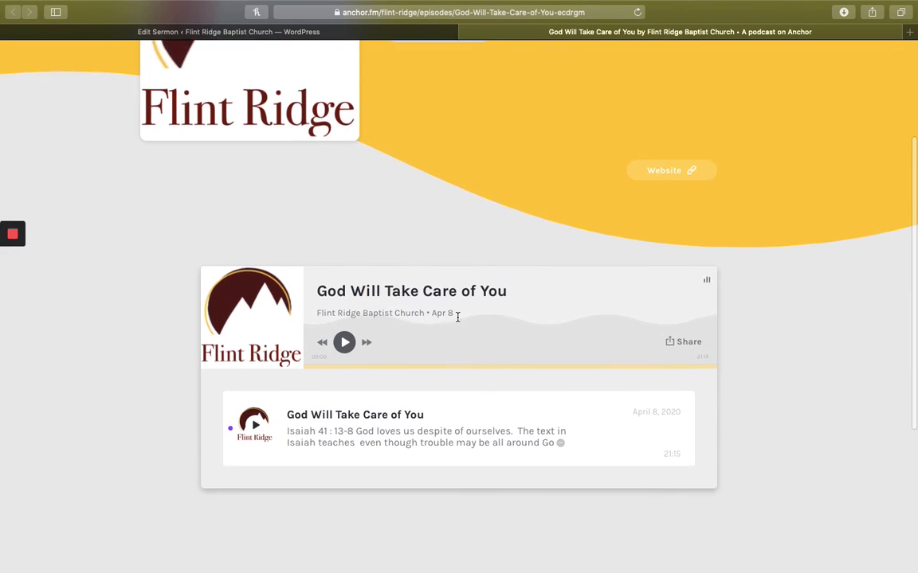
scroll(467, 269, down, 2)
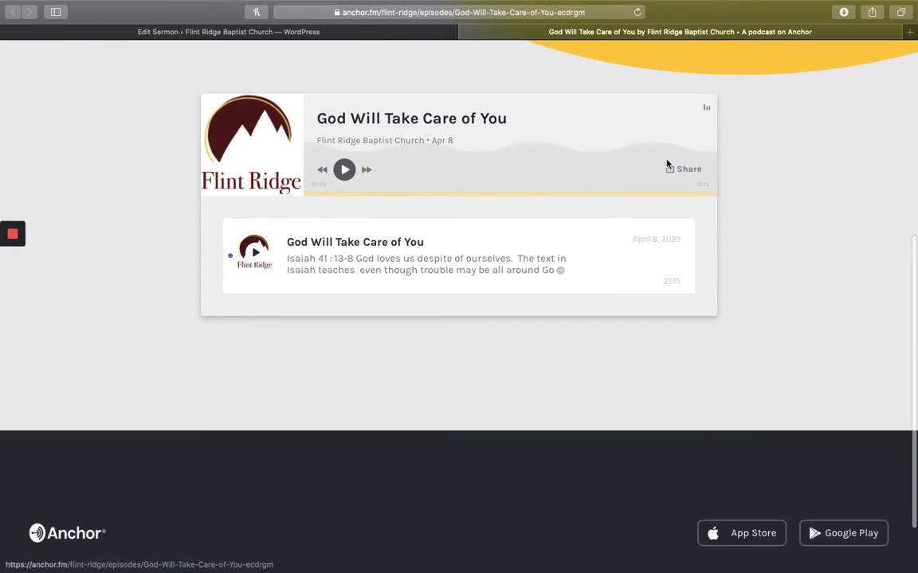
click(682, 170)
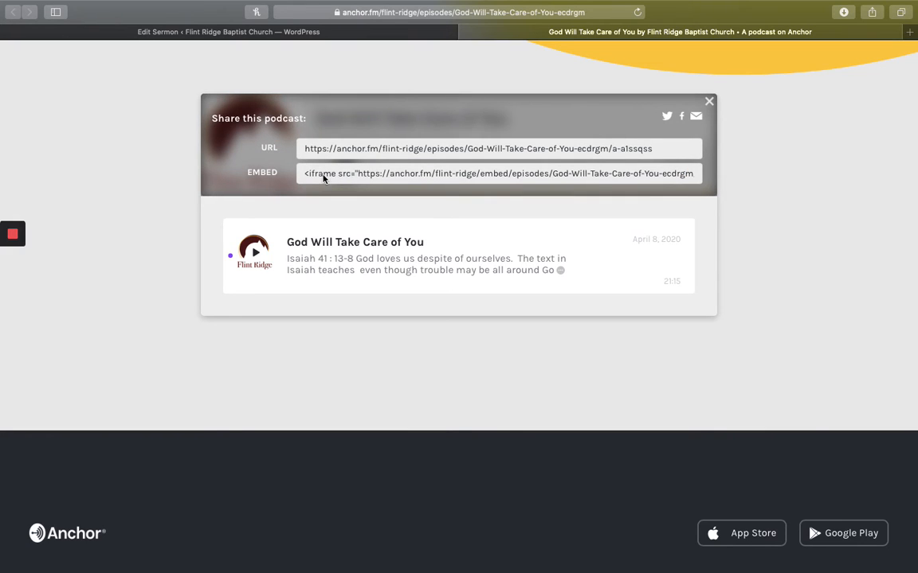
click(378, 177)
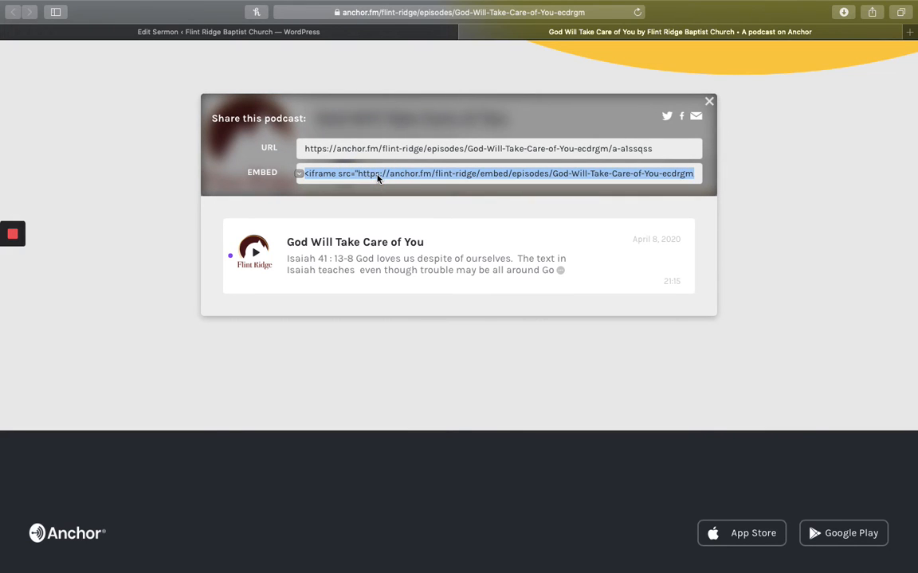
Return to the WordPress sermon editor and look at the calendar of the Date Preached field without changing the date
click(247, 31)
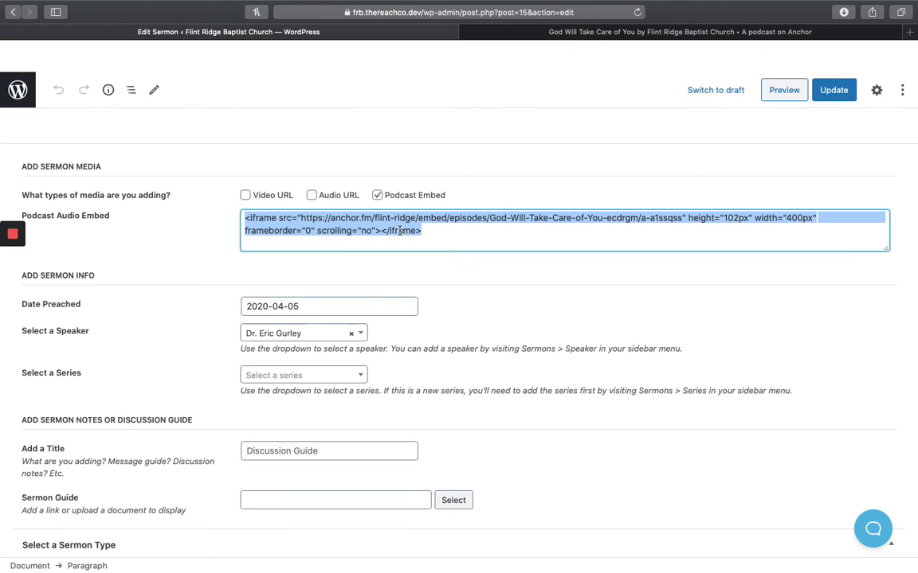
click(484, 264)
scroll(483, 264, down, 2)
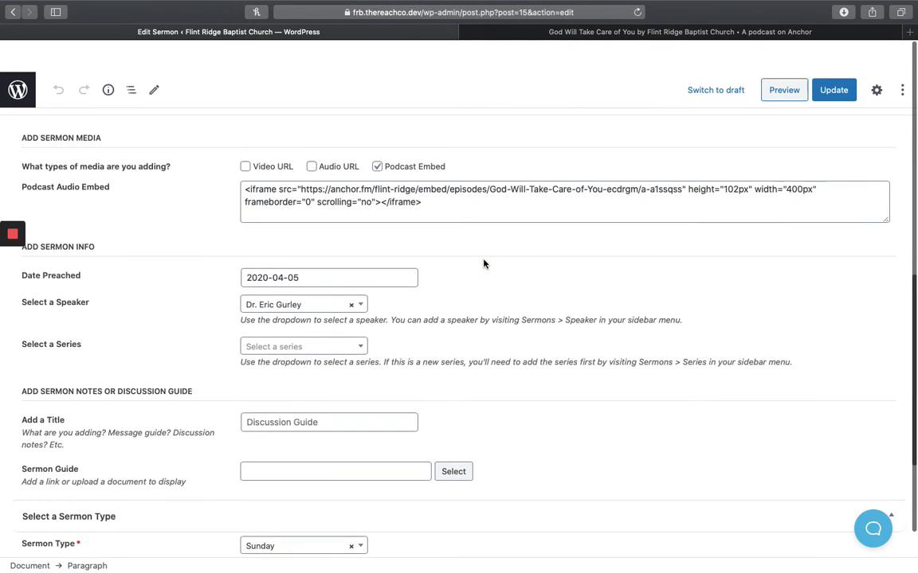
scroll(484, 264, down, 2)
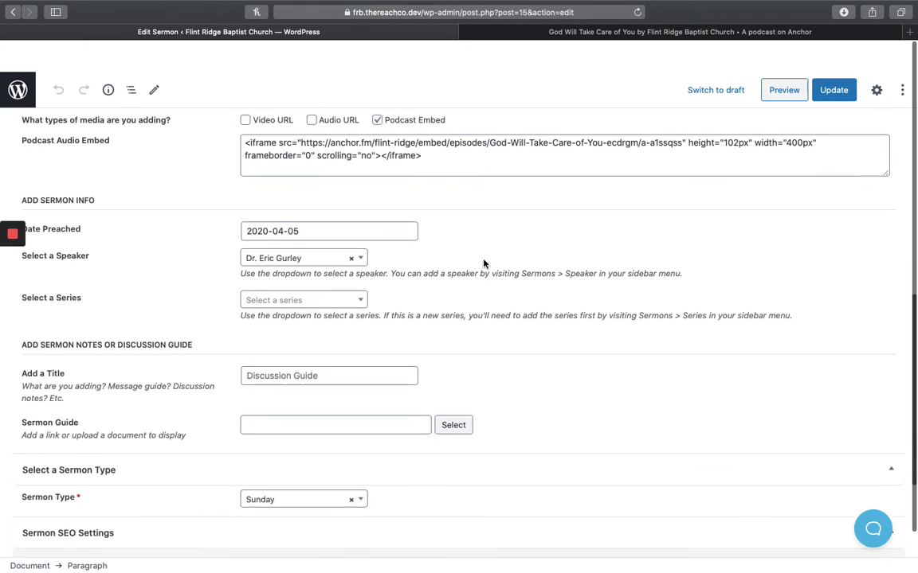
scroll(484, 260, down, 1)
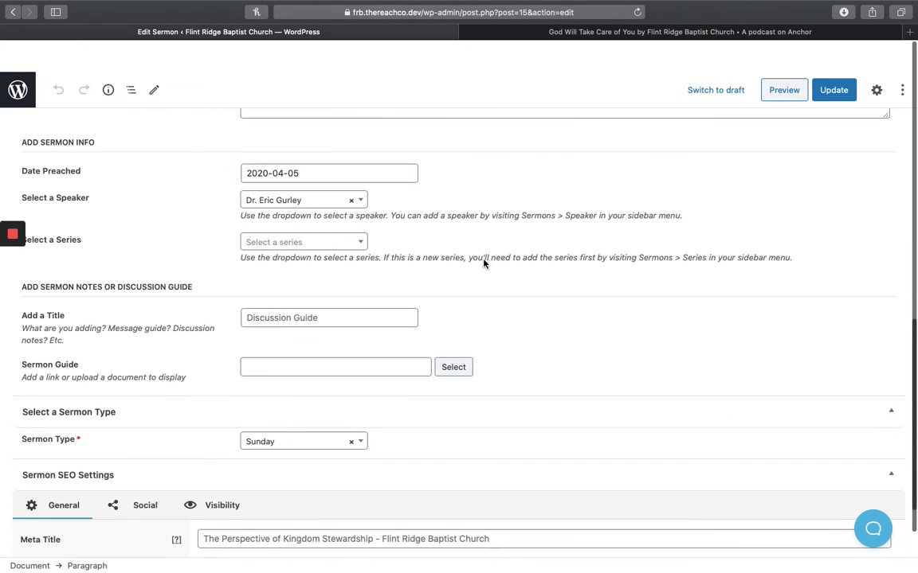
click(316, 174)
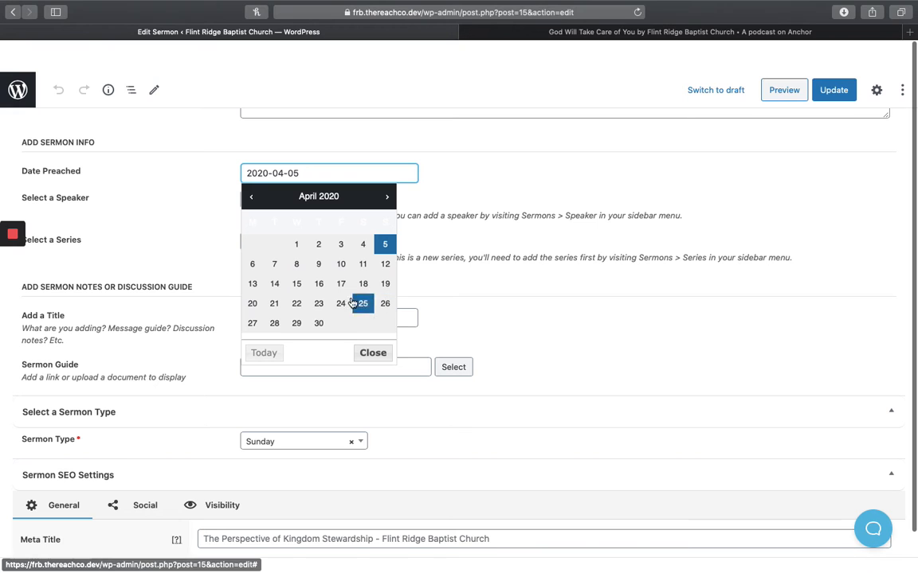
click(208, 205)
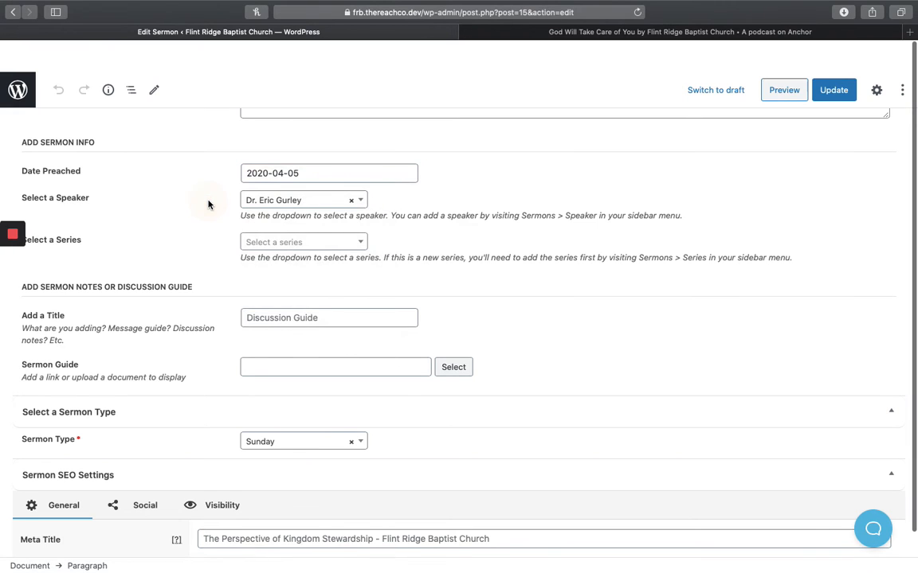
Look through the available speaker and series choices for the sermon without changing either selection
scroll(208, 205, down, 1)
click(287, 167)
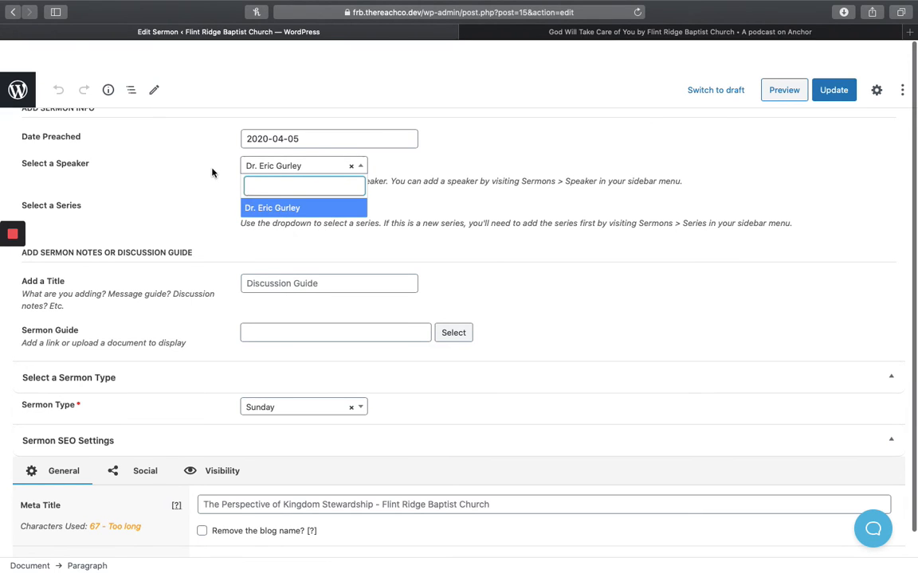
click(212, 173)
scroll(199, 209, down, 1)
click(304, 172)
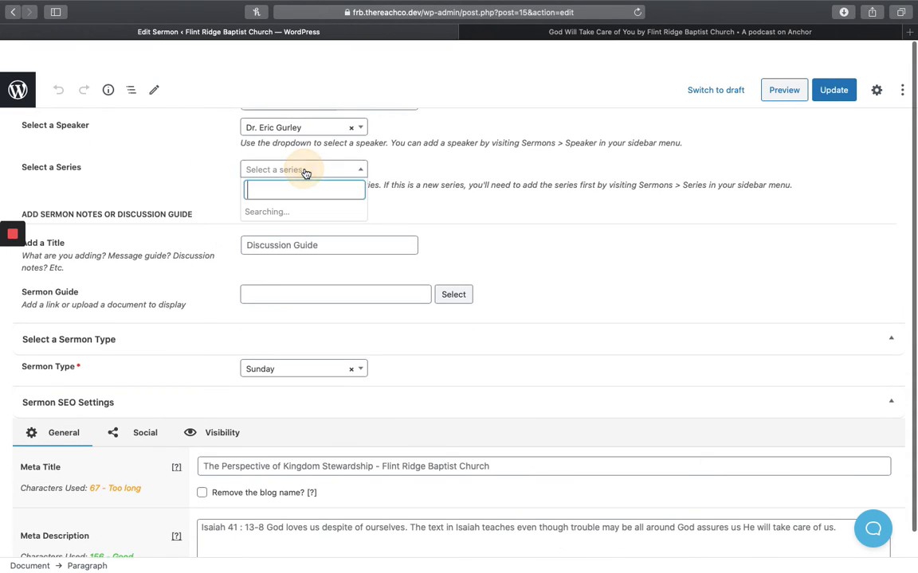
click(428, 169)
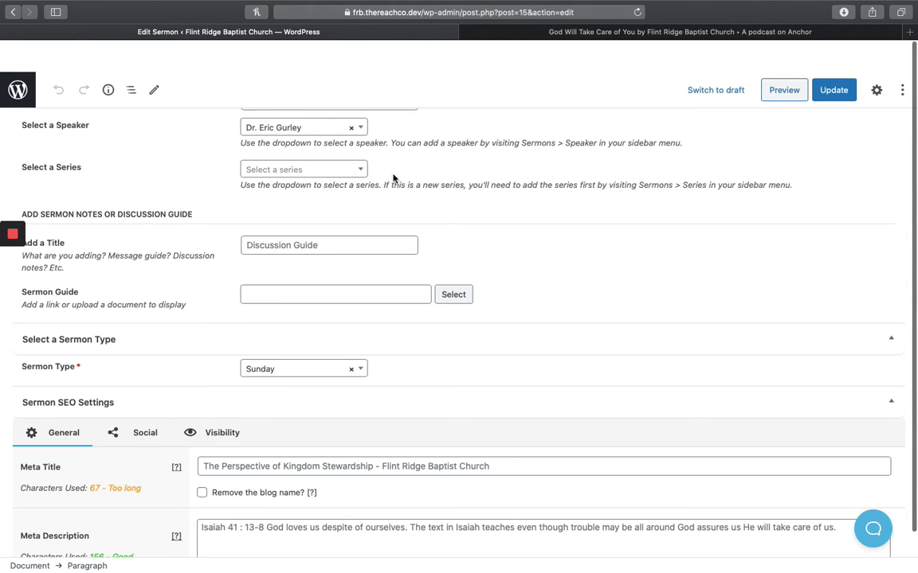
click(348, 170)
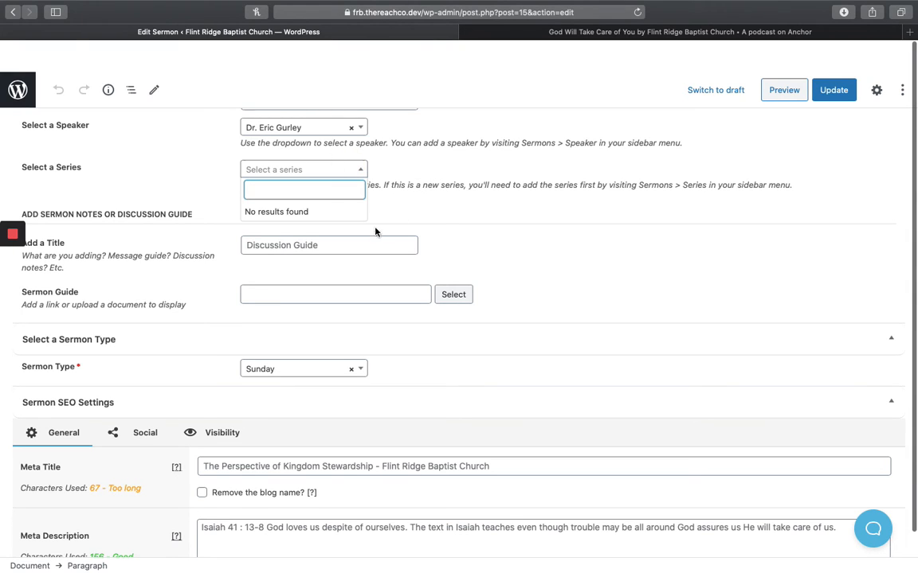
click(403, 180)
Examine the title and guide fields for sermon notes and the available sermon types, leaving them as they are
scroll(462, 244, down, 2)
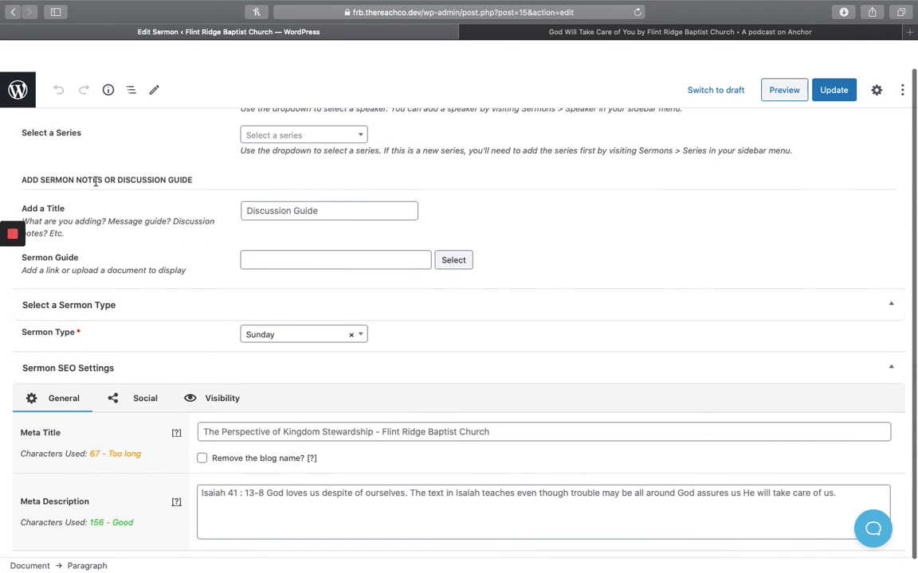
click(261, 211)
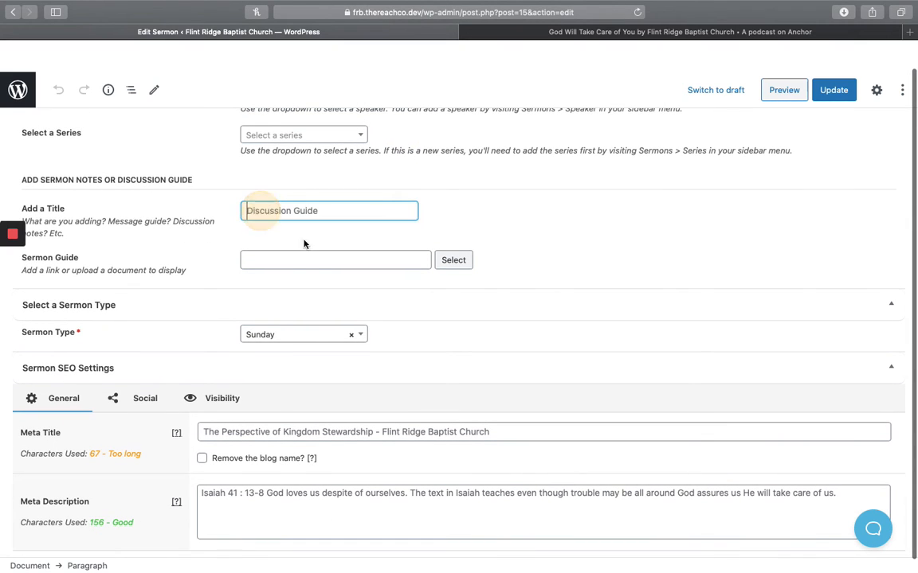
click(279, 262)
click(288, 213)
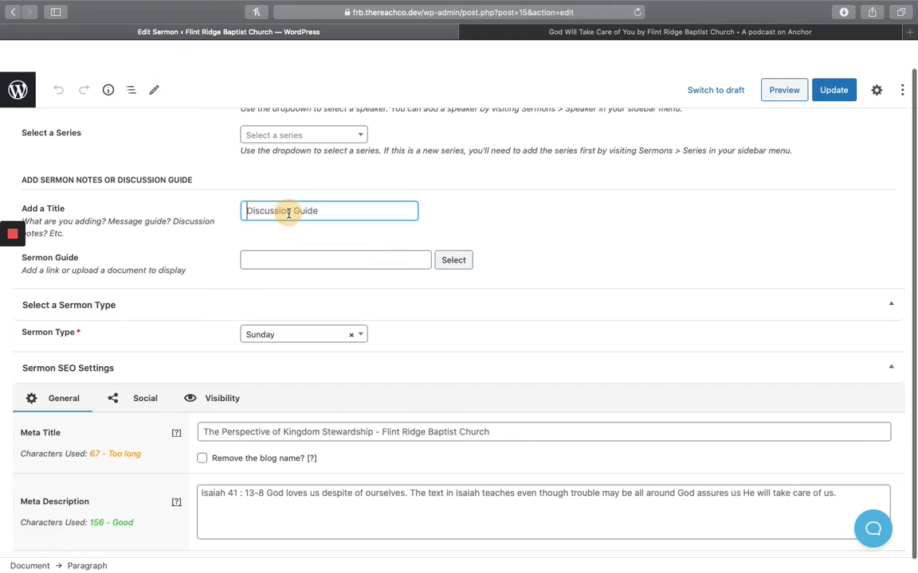
click(209, 278)
scroll(209, 283, down, 1)
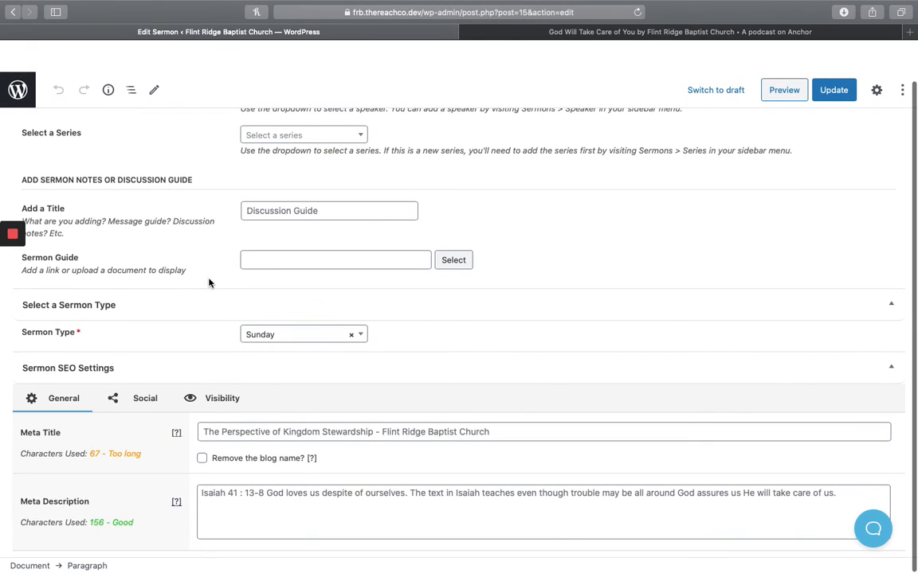
click(285, 207)
click(290, 258)
click(362, 335)
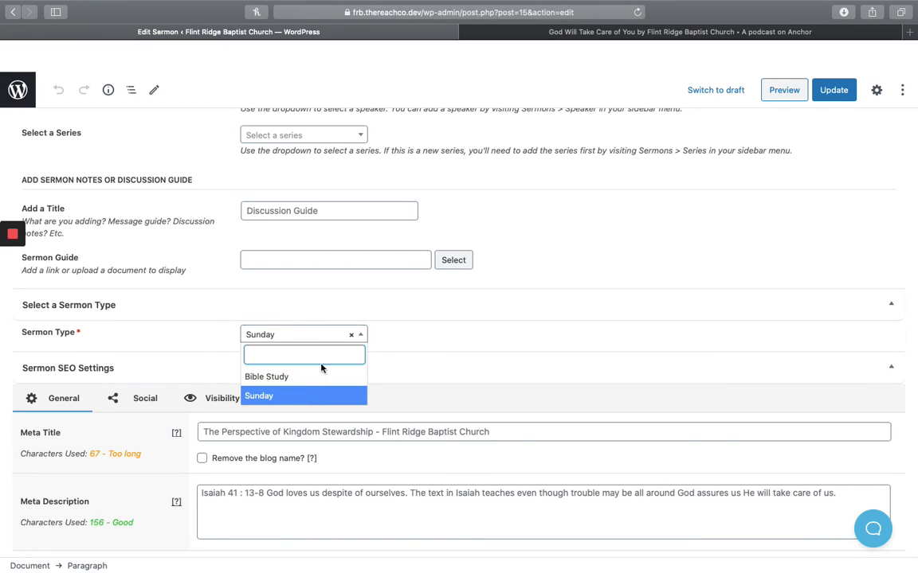
click(501, 225)
Show the settings sidebar of the sermon editor with the document settings, down to the Sermon Image section
scroll(722, 229, up, 1)
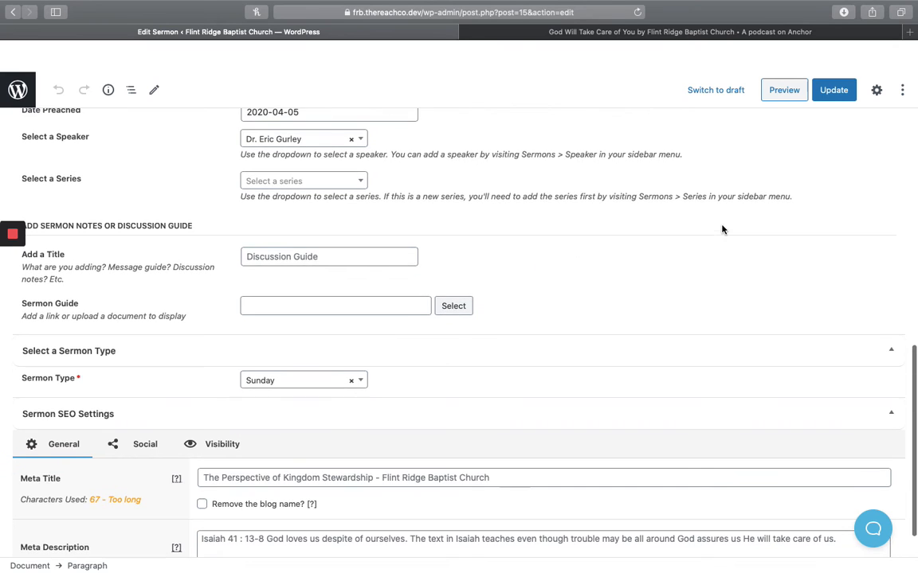
scroll(774, 226, up, 10)
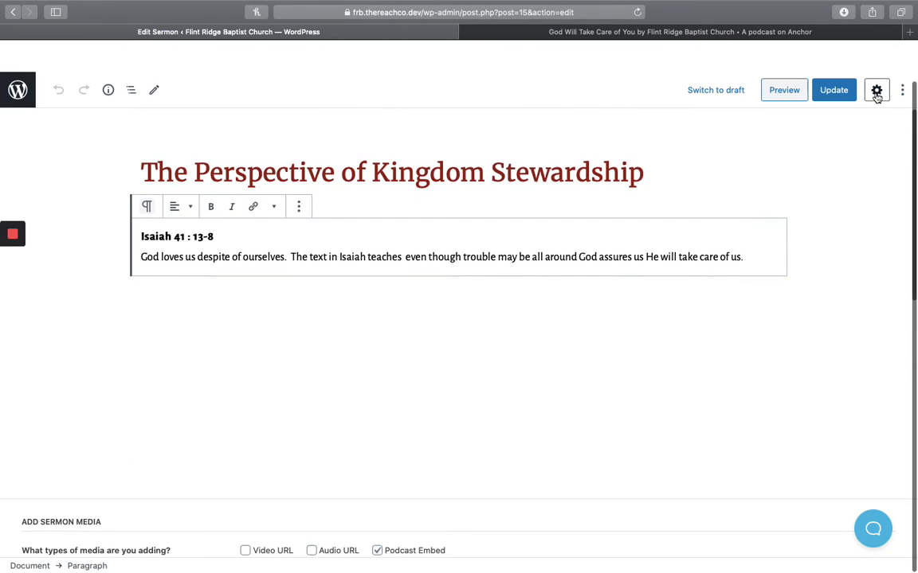
click(901, 92)
click(876, 90)
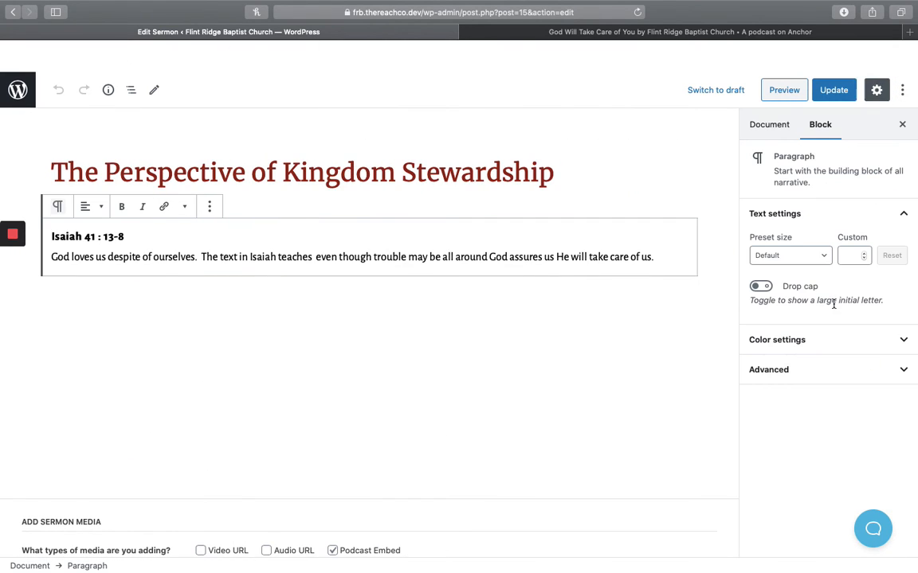
click(765, 125)
click(824, 125)
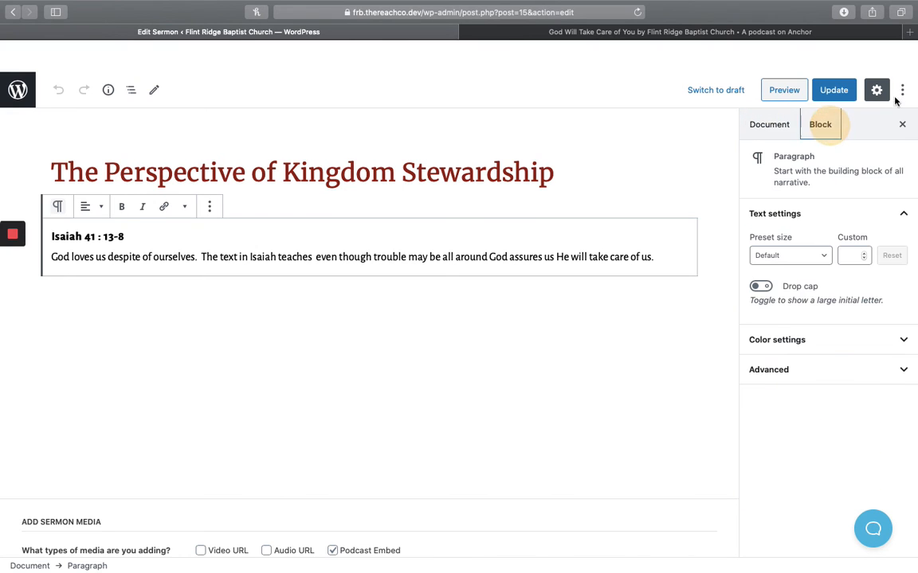
click(876, 90)
click(876, 90)
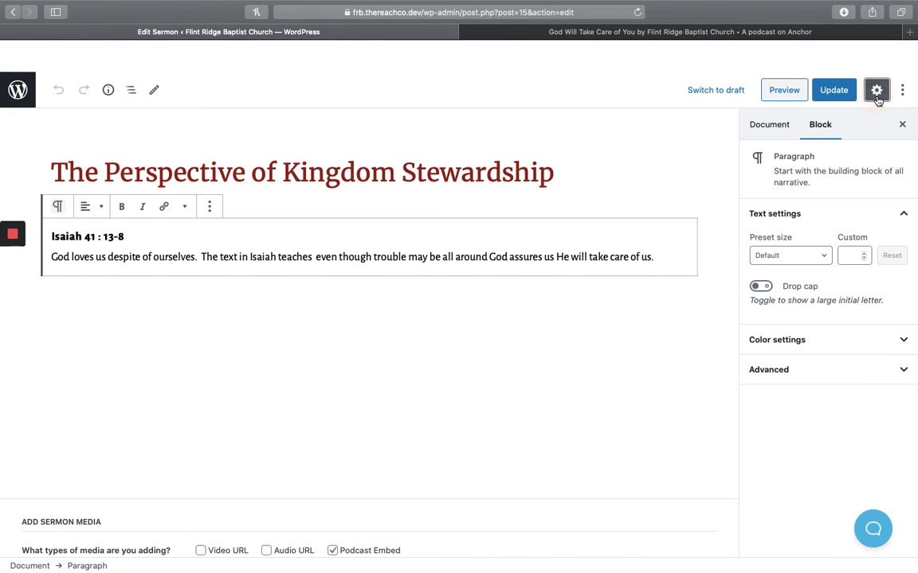
click(767, 128)
scroll(821, 318, down, 1)
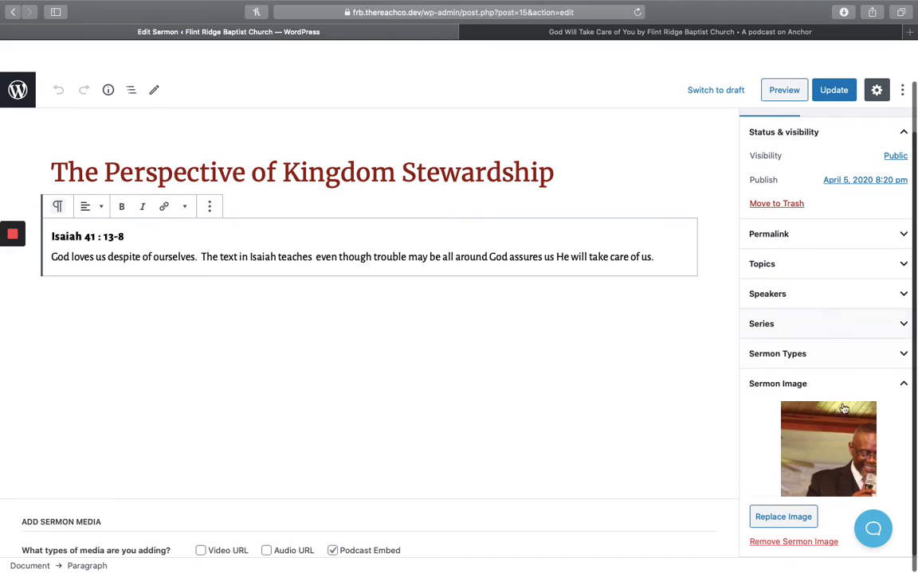
Replace the sermon image with Pastor Preaching Smile from the media library and update the sermon
click(814, 446)
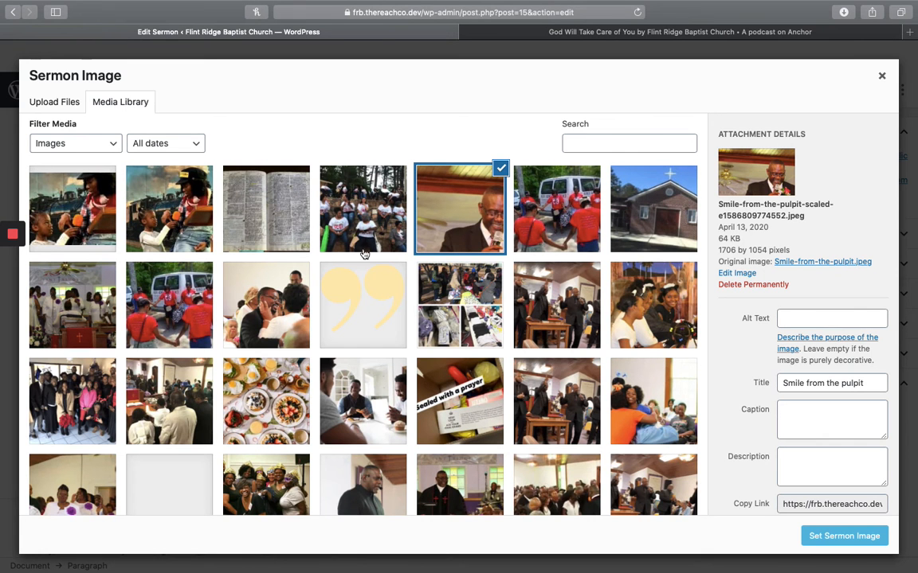
scroll(468, 363, down, 3)
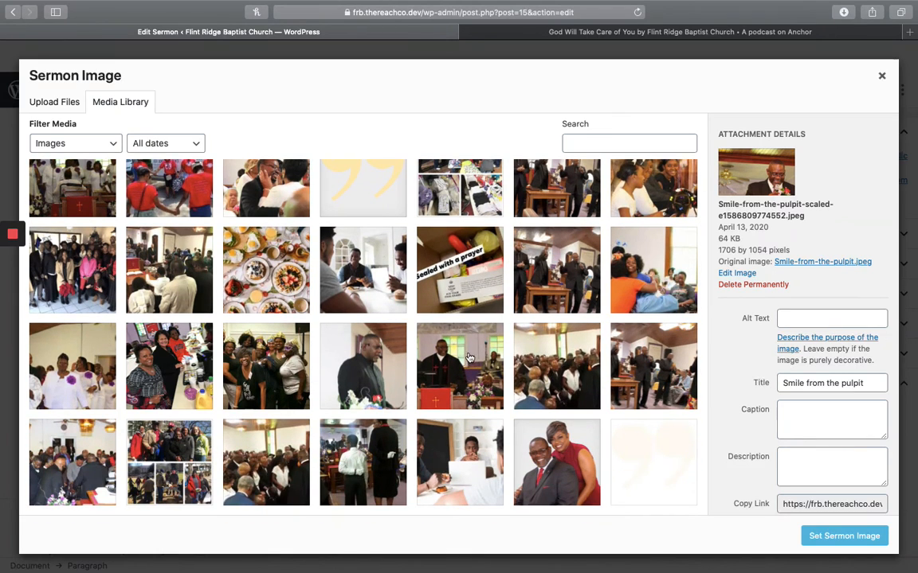
click(479, 353)
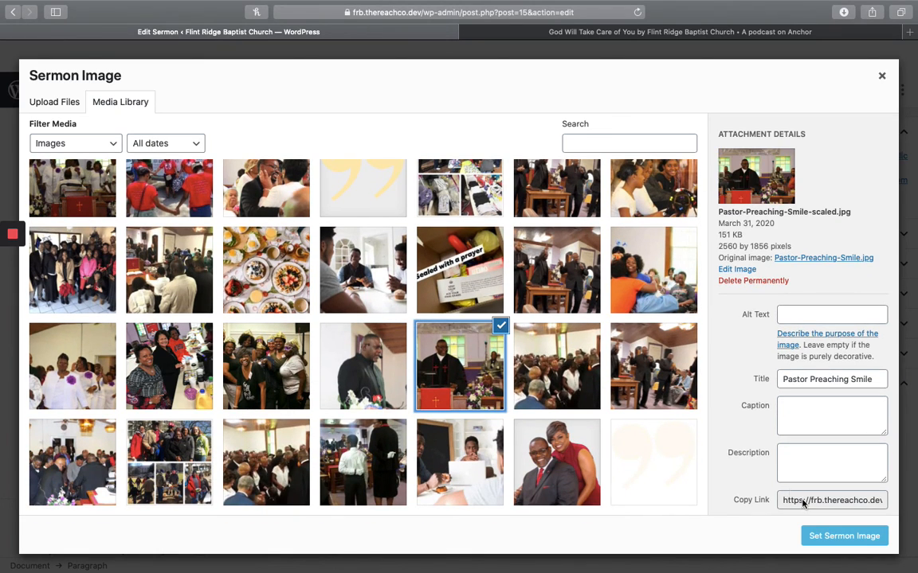
click(844, 536)
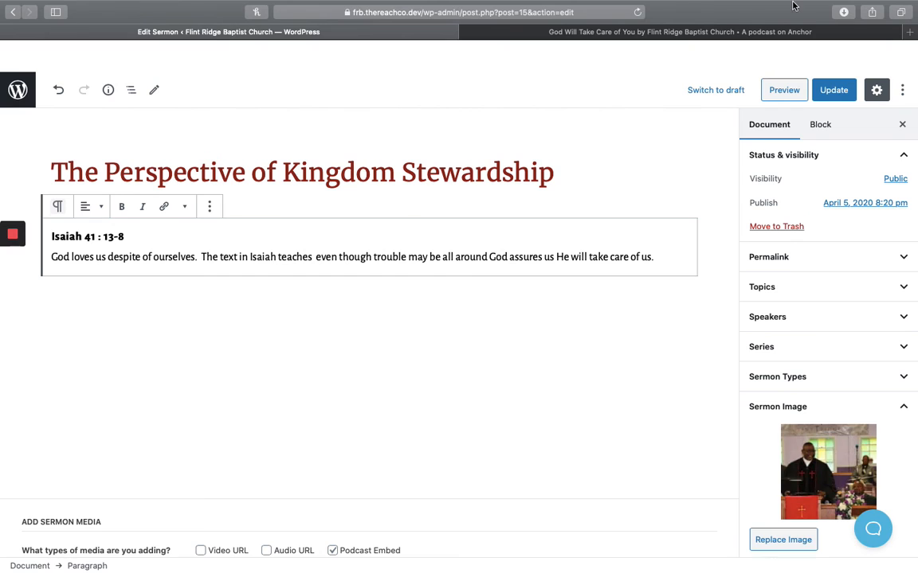
click(835, 90)
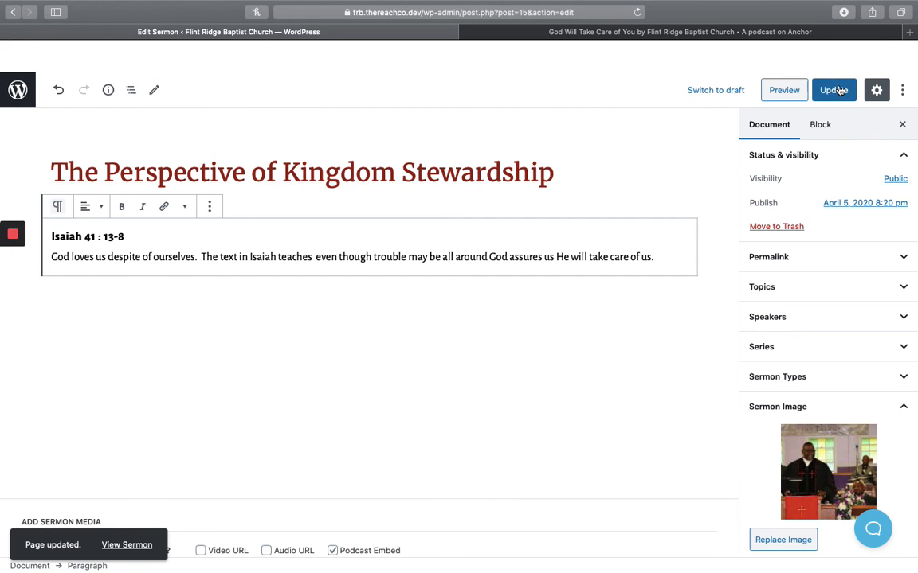
Open the published sermon page and check its image, podcast player, speaker, date and description
click(127, 547)
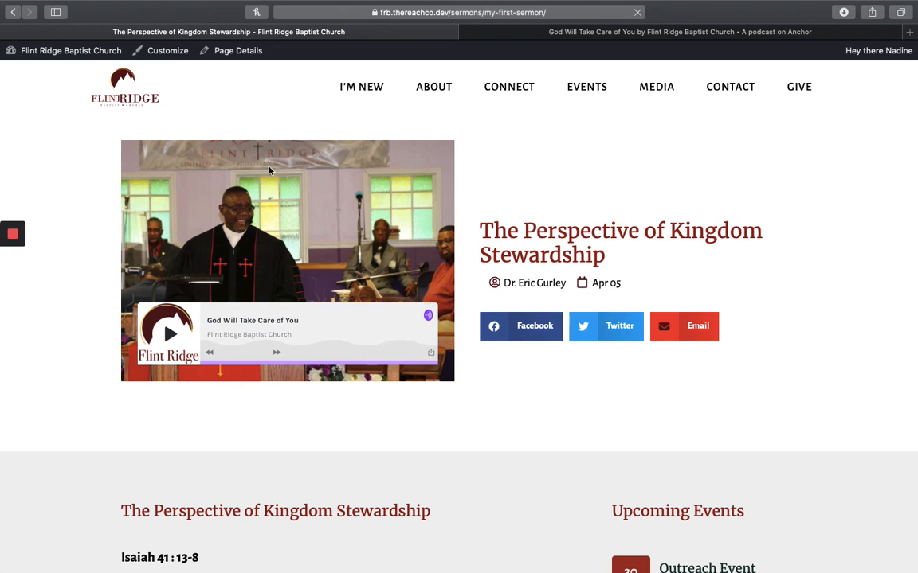
scroll(584, 297, down, 3)
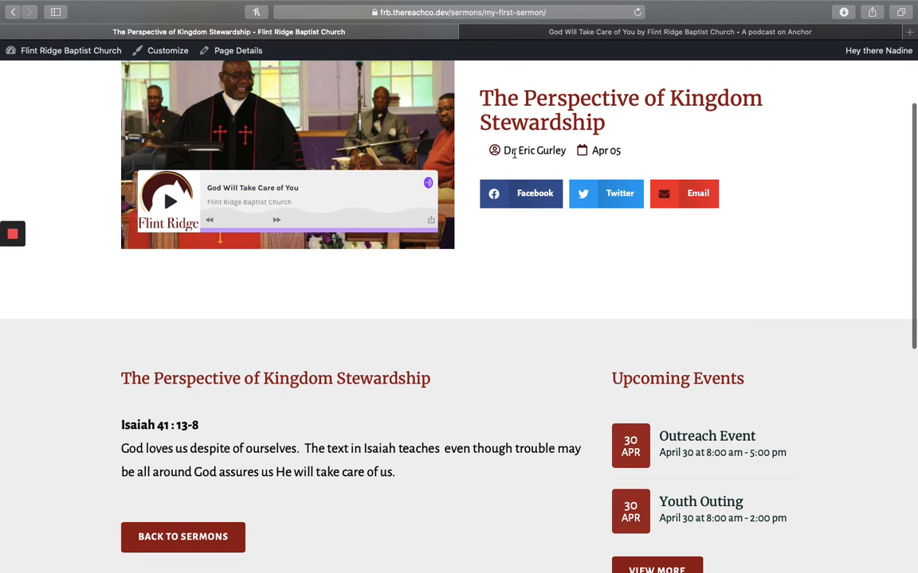
drag(501, 151, 629, 153)
click(588, 158)
scroll(557, 338, down, 3)
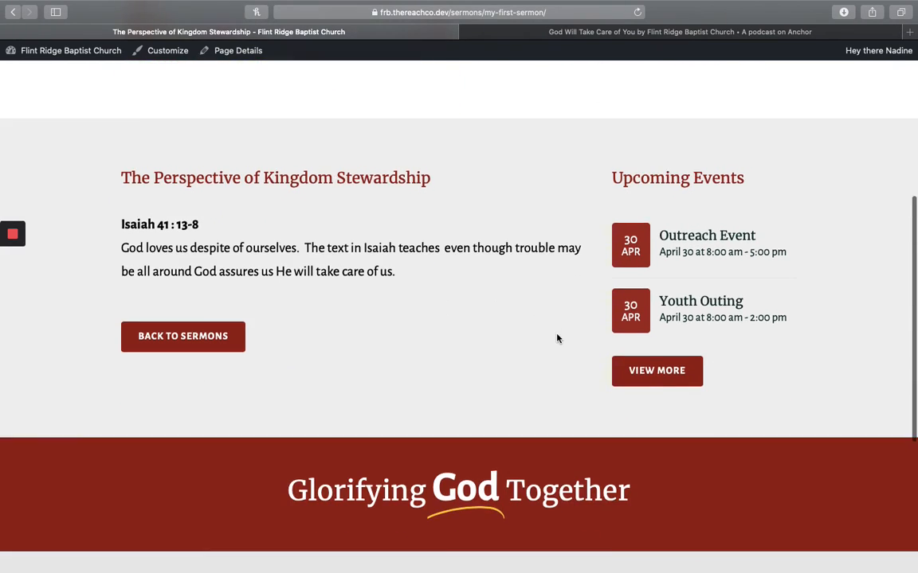
scroll(557, 338, up, 5)
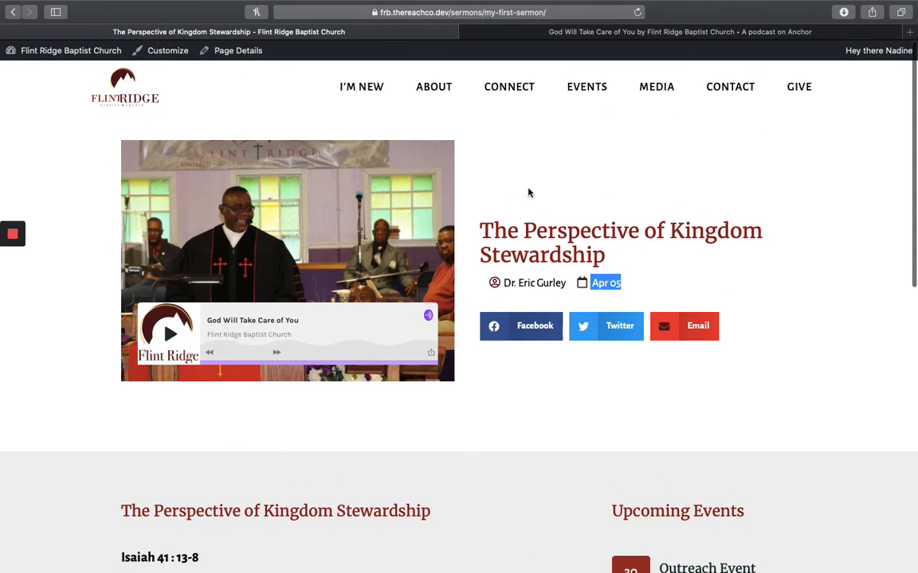